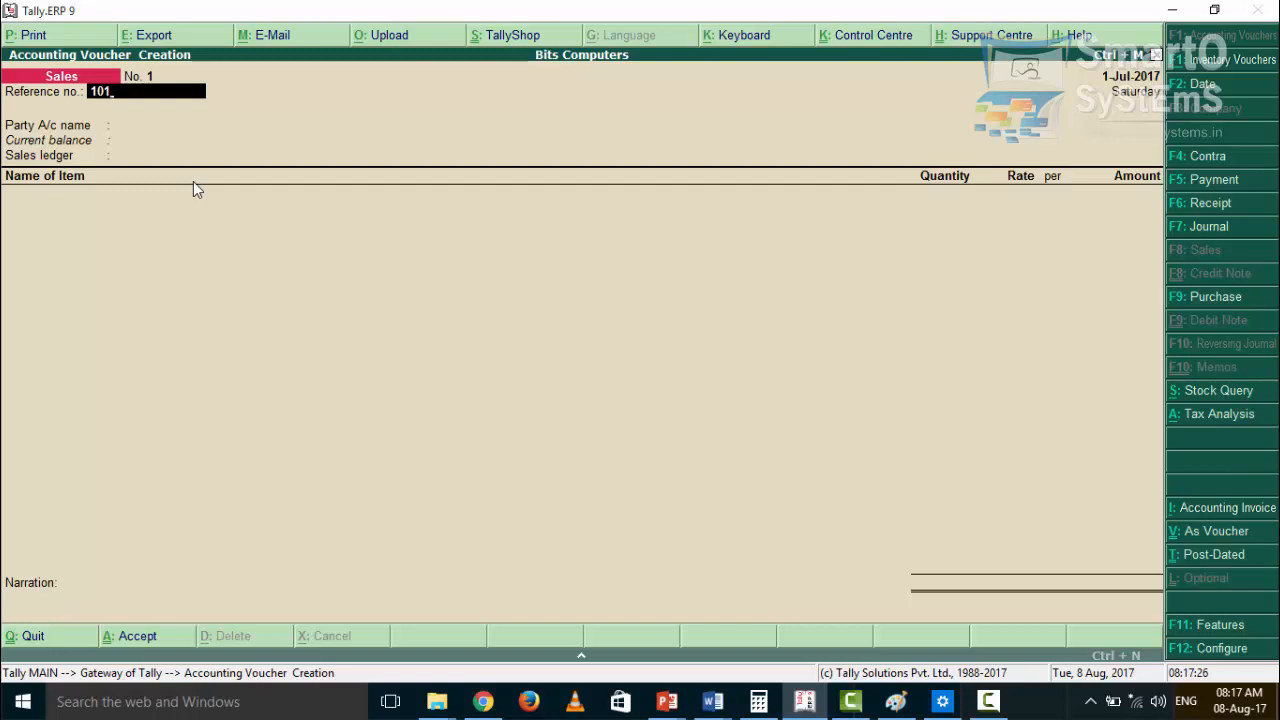
Step: Confirm reference number 101 and choose Drone Computer Amb Hry Dr Intra as the sales voucher's party account
key("Return")
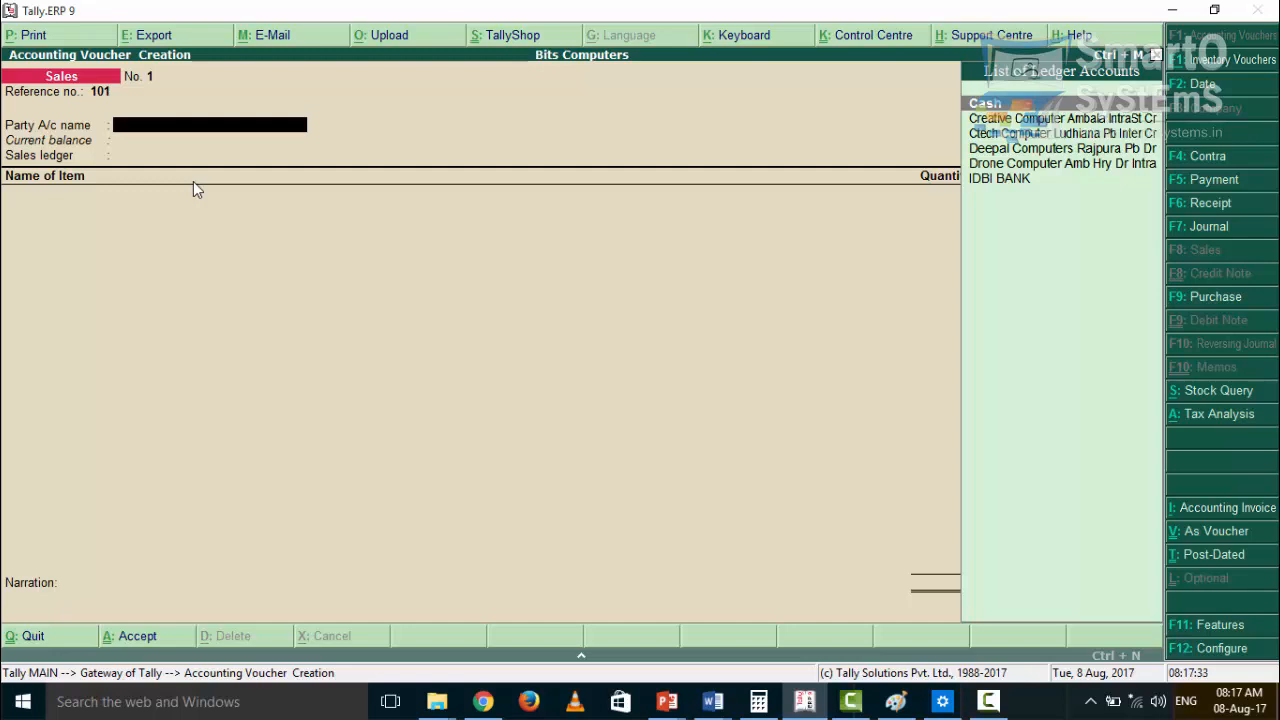
key("Down")
key("Down")
key("Down")
key("Down")
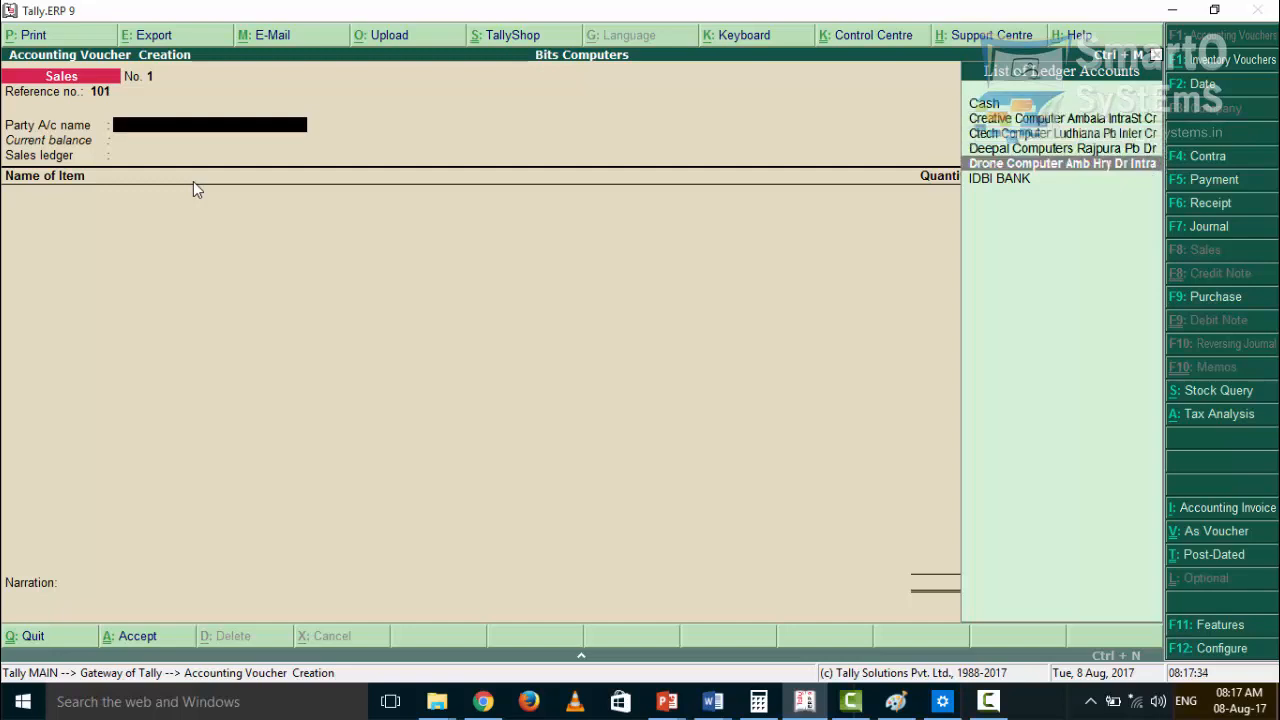
key("Return")
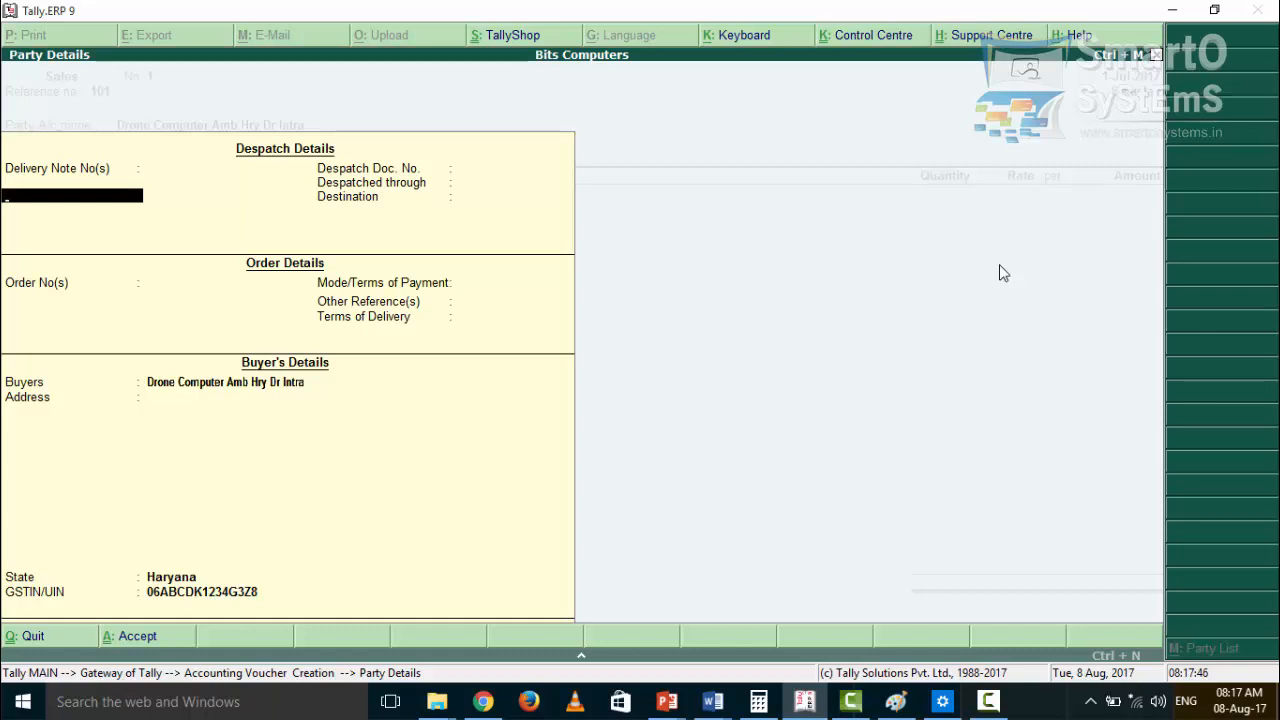
Step: Accept the party details with despatch and order fields blank and state Haryana, and set the sales ledger to Sales Local Hry Intra
key("Return")
key("Return")
key("Return")
key("Return")
key("Return")
key("Return")
key("Return")
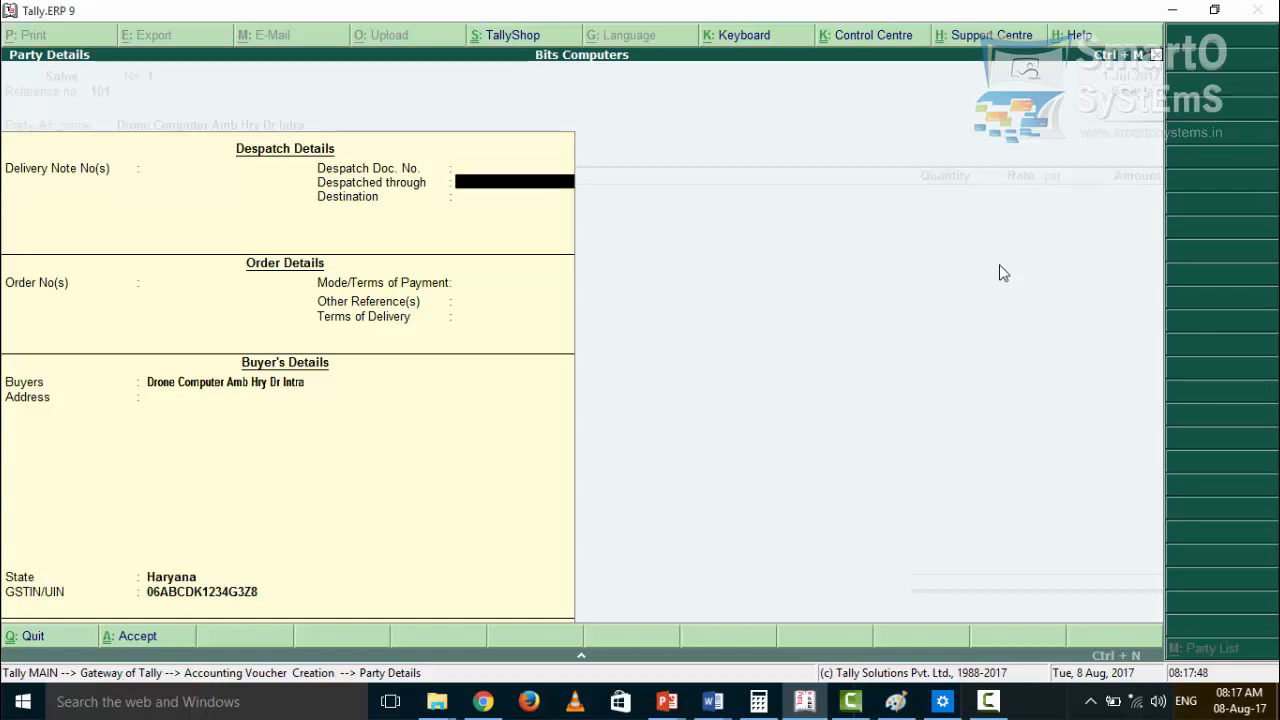
key("Return")
key("Return")
key("Return")
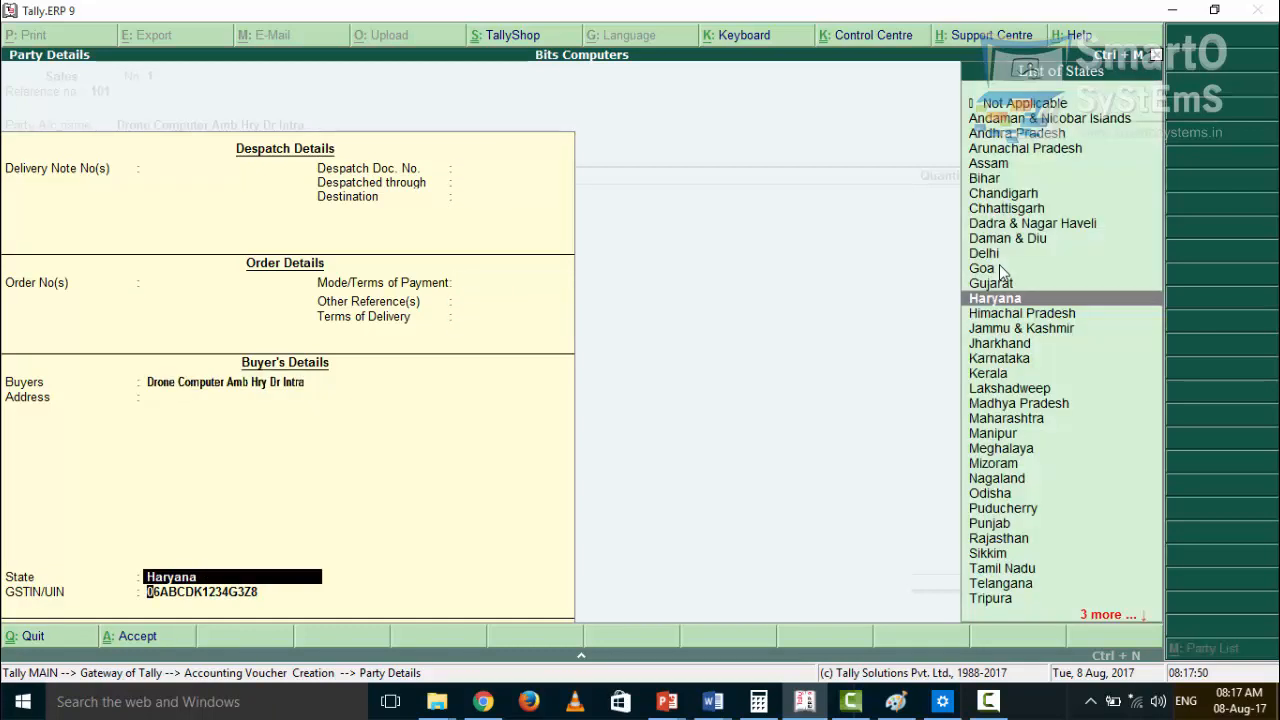
key("Return")
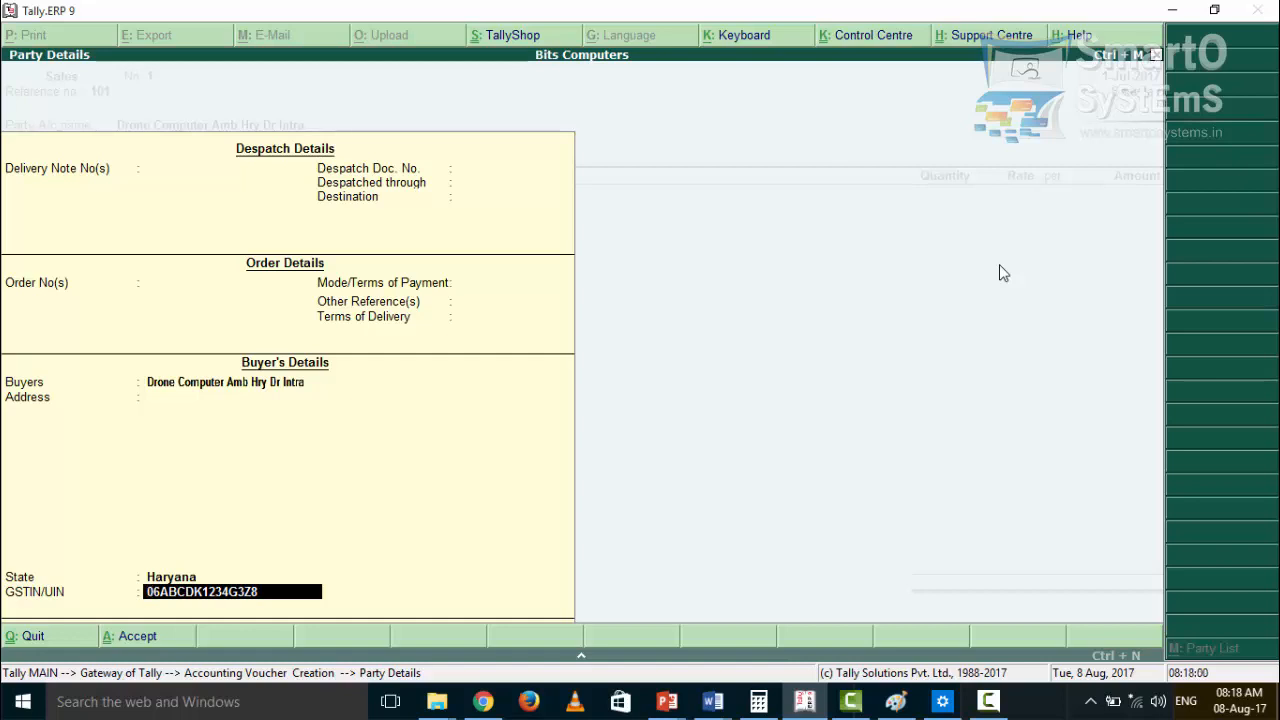
key("Return")
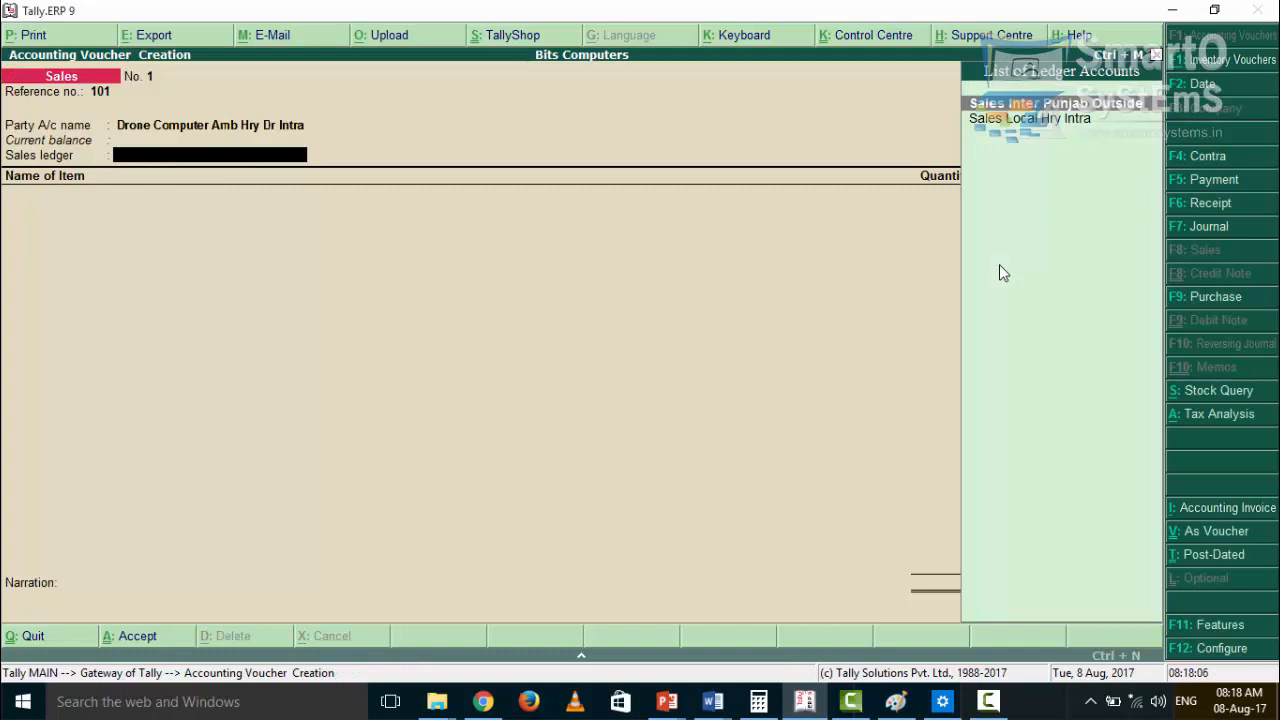
key("Down")
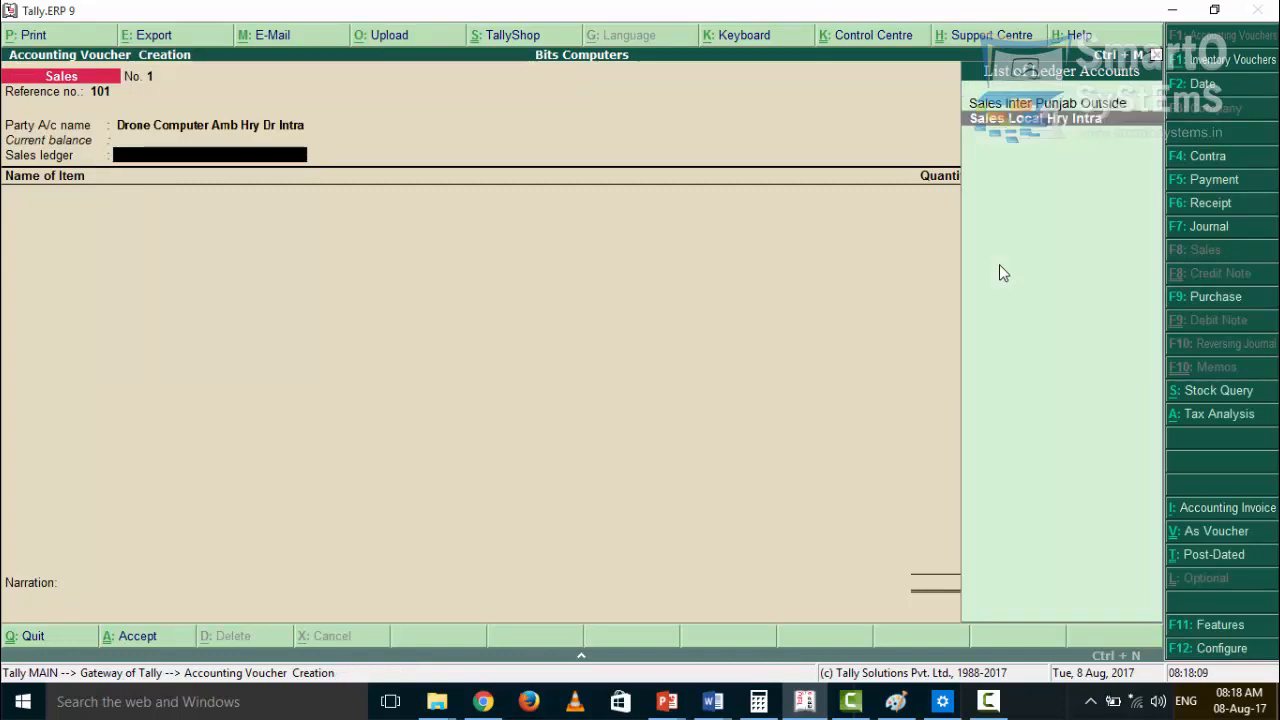
key("Return")
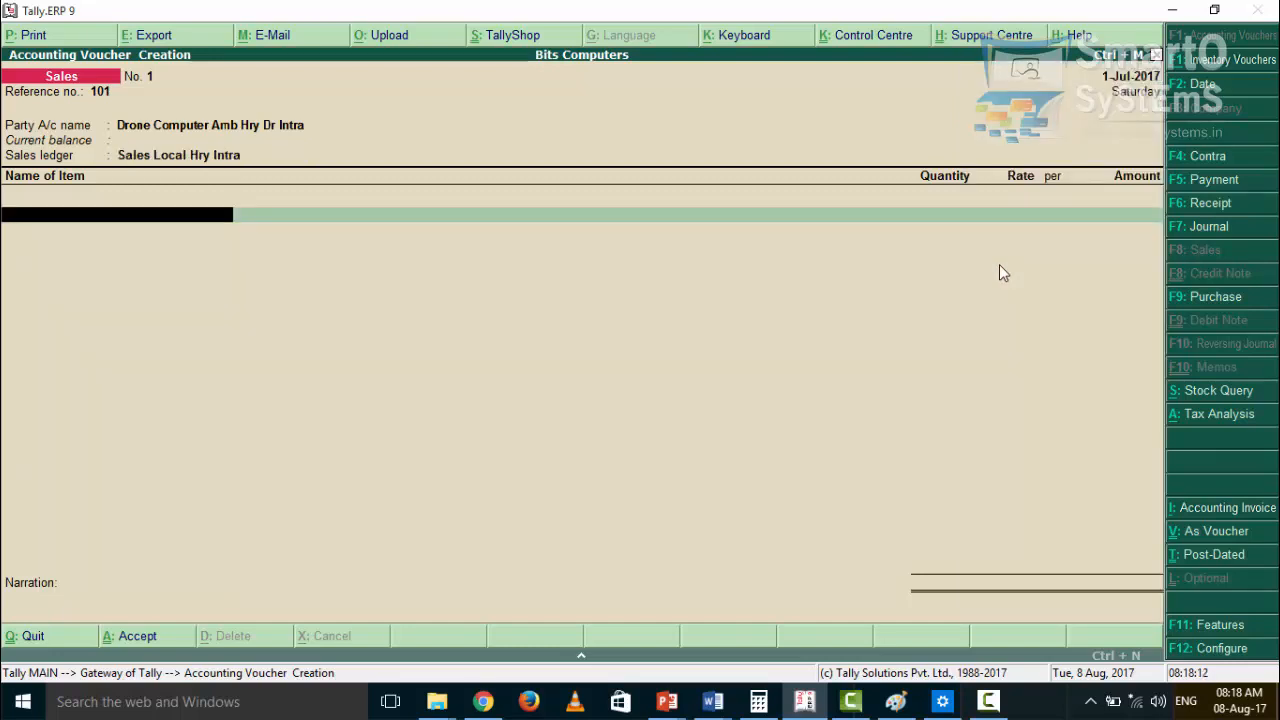
Step: Add the stock item Hp Laptop with a quantity of 5 pcs at a rate of 12,000 per piece
type("HP")
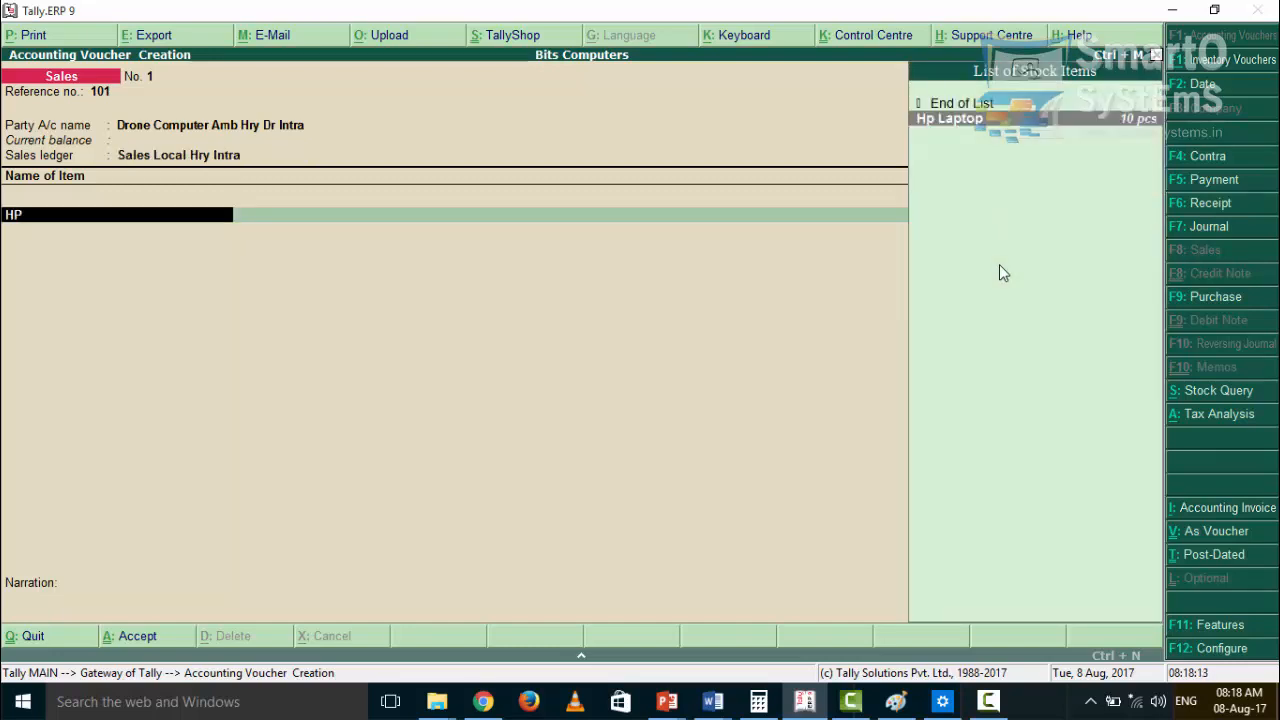
key("Return")
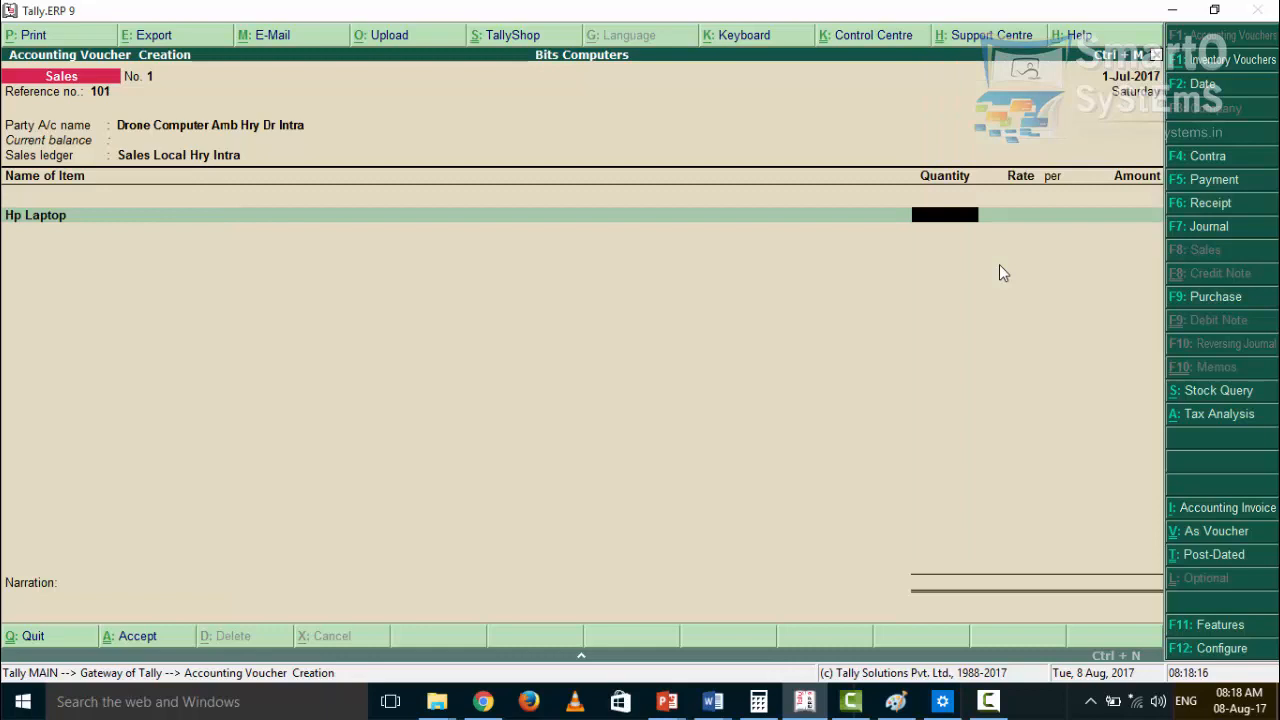
type("5")
key("Return")
type("12000")
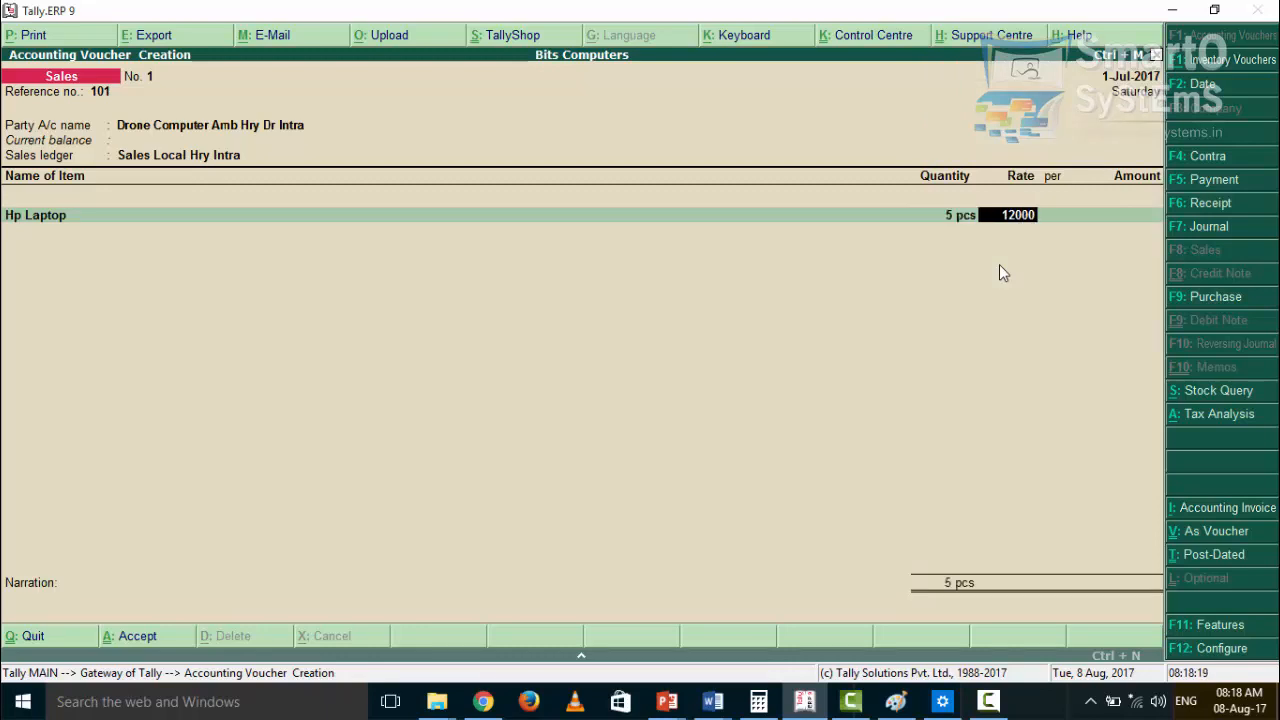
key("Return")
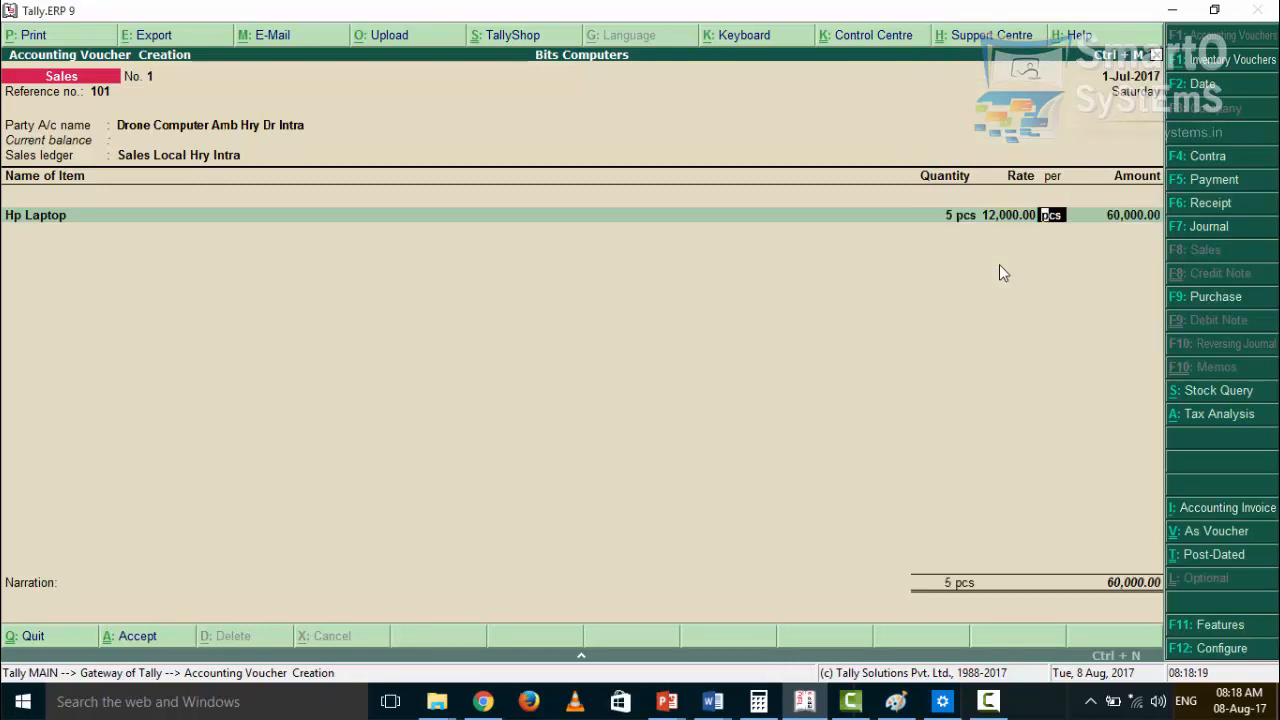
key("Return")
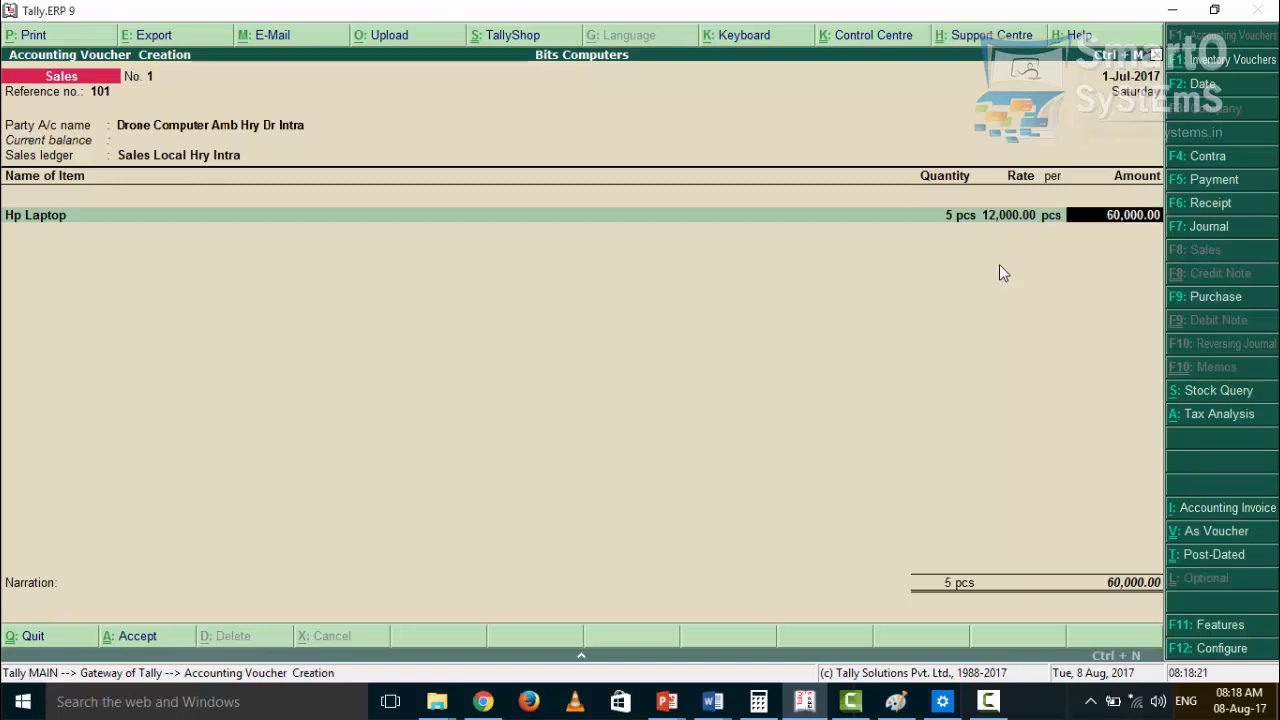
key("Return")
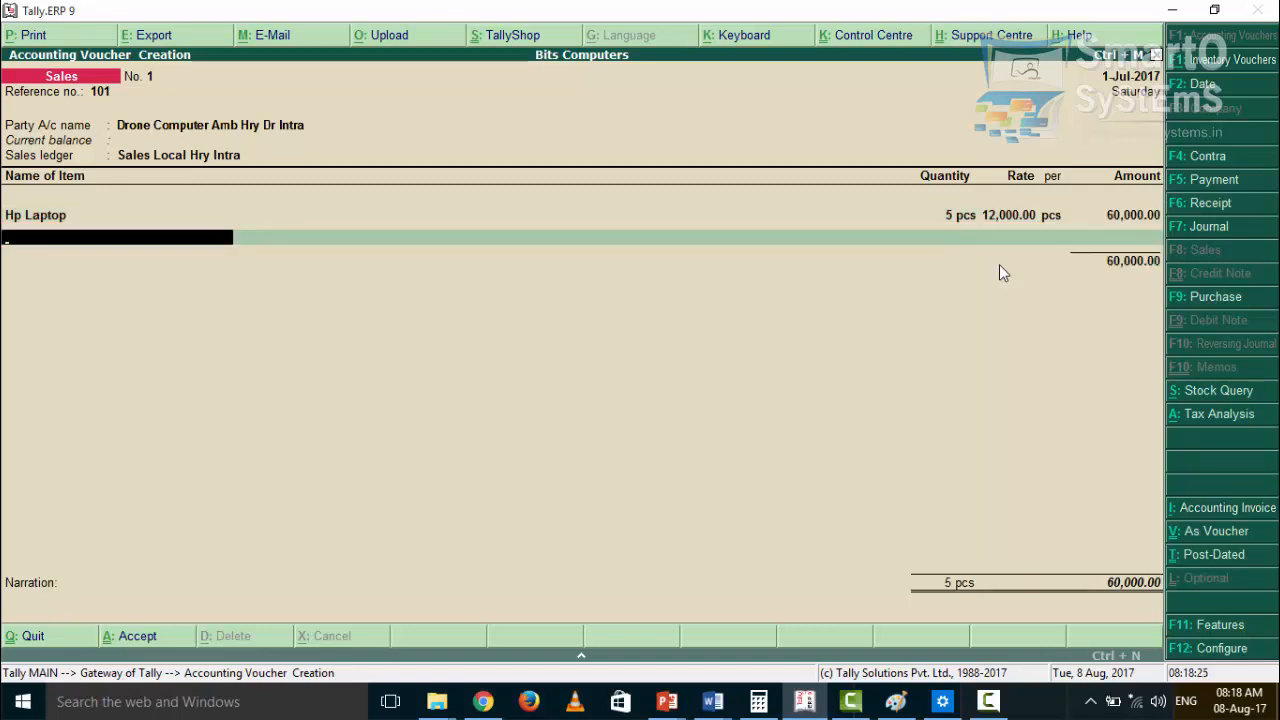
Step: Check the GST details in the voucher's tax analysis and return to the voucher
key("alt+a")
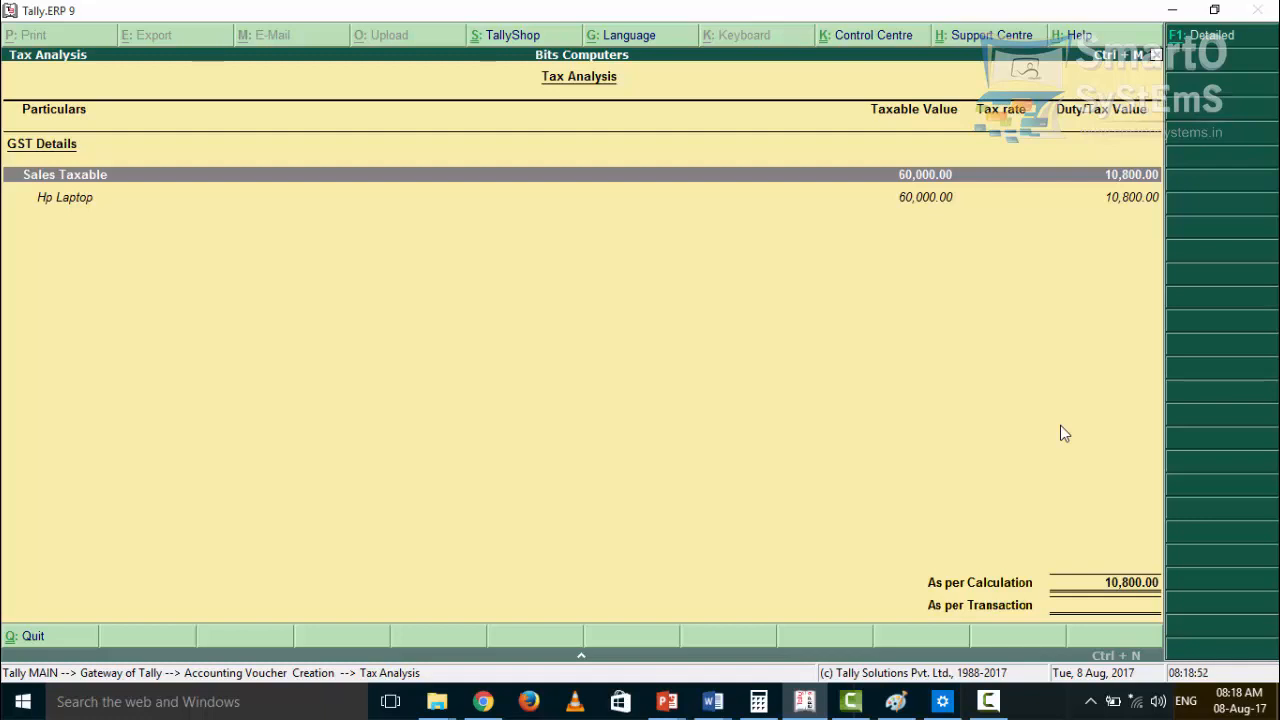
key("Escape")
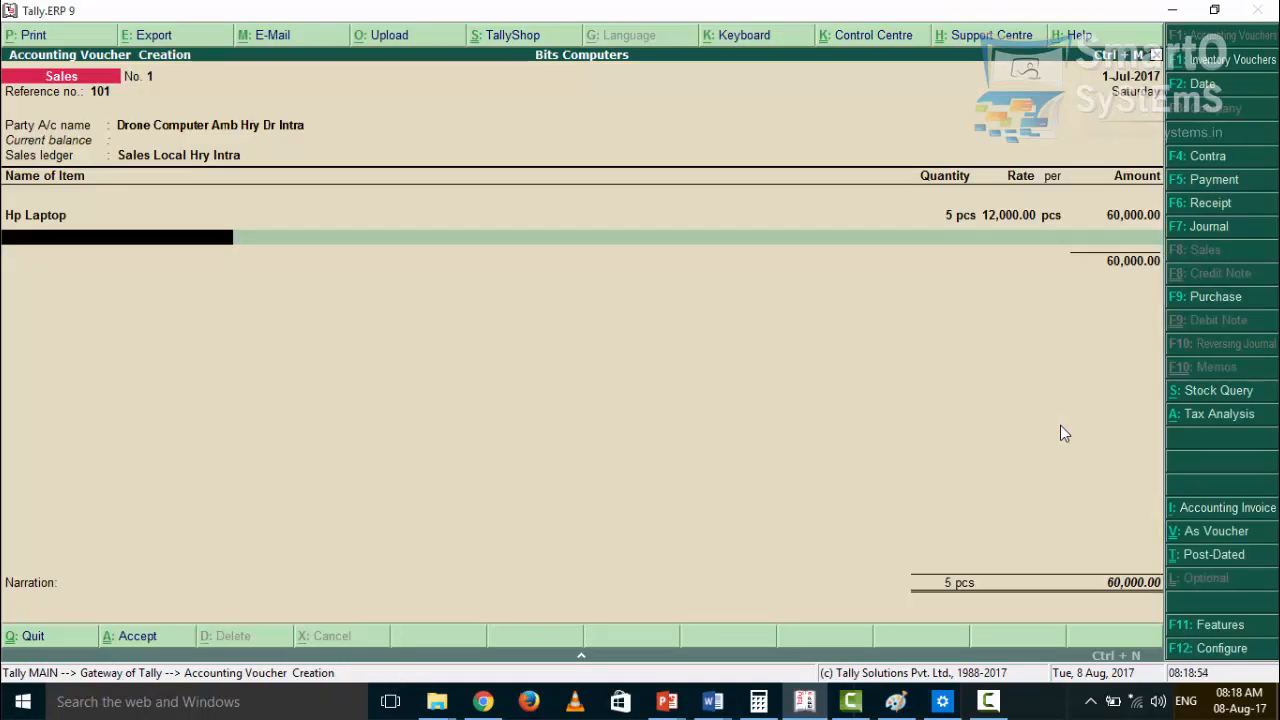
Step: End the item list and add the CGST ledger with its automatically calculated amount
key("Return")
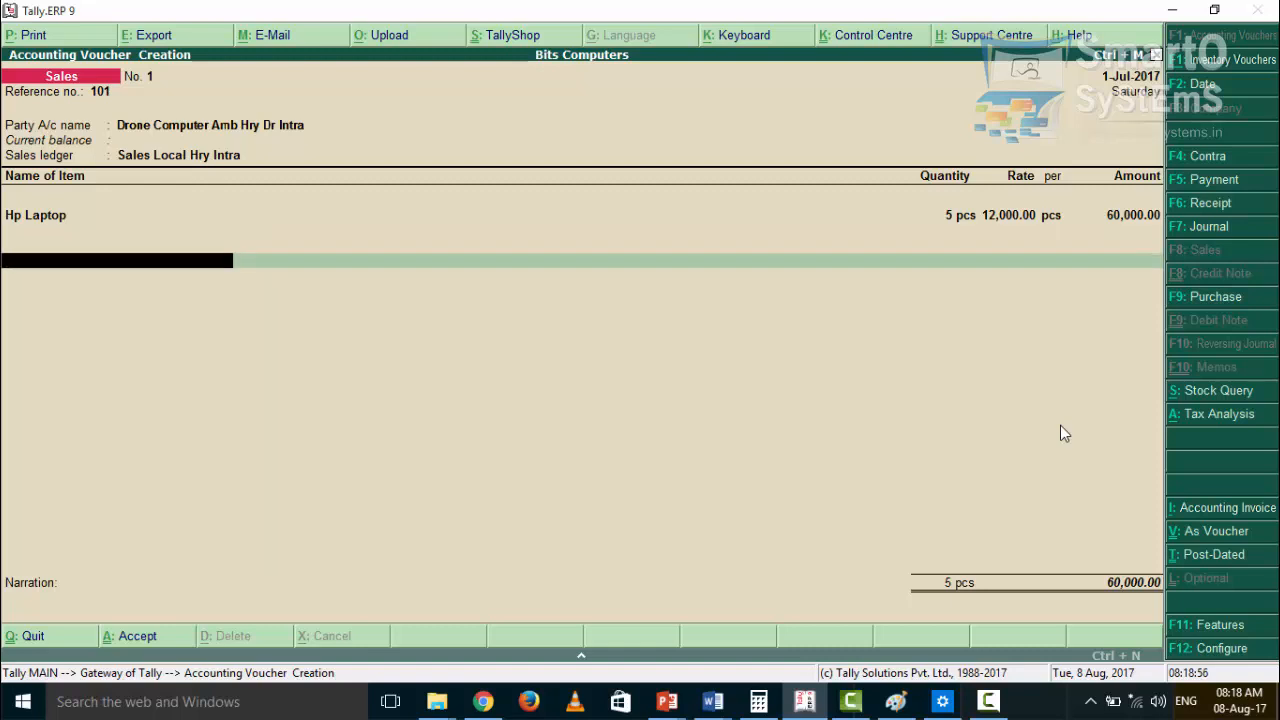
type("CG")
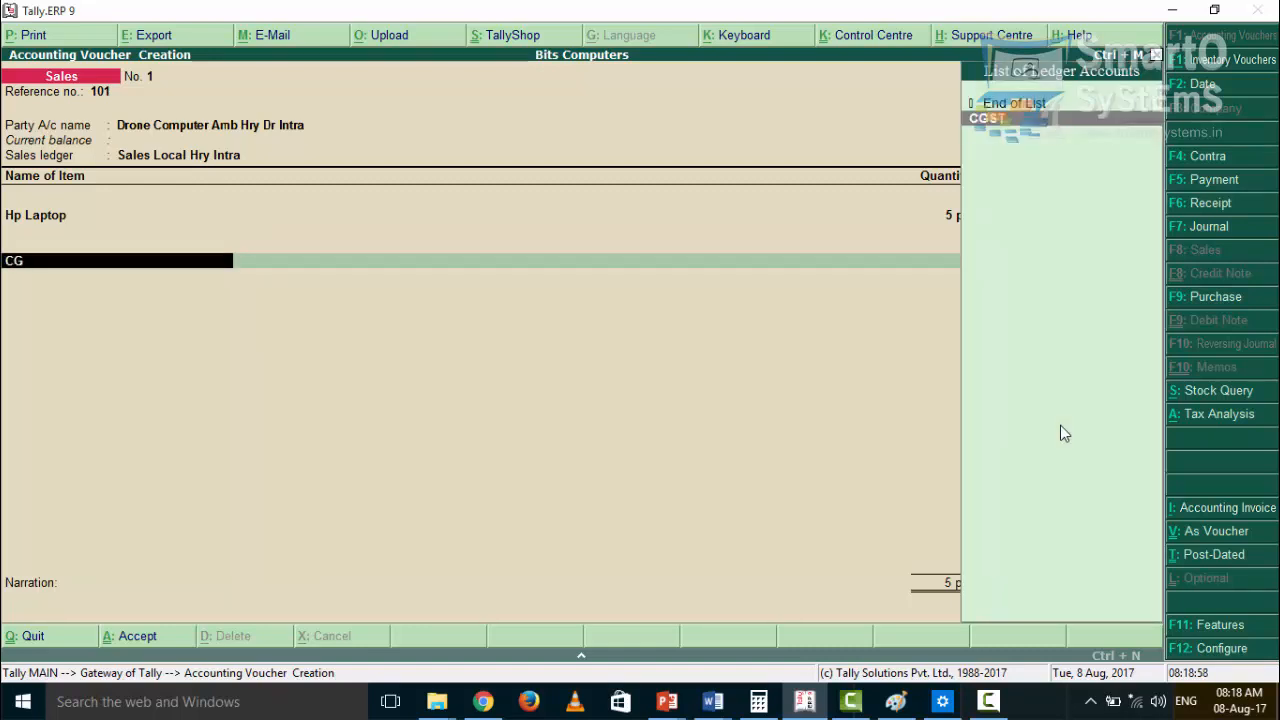
key("Up")
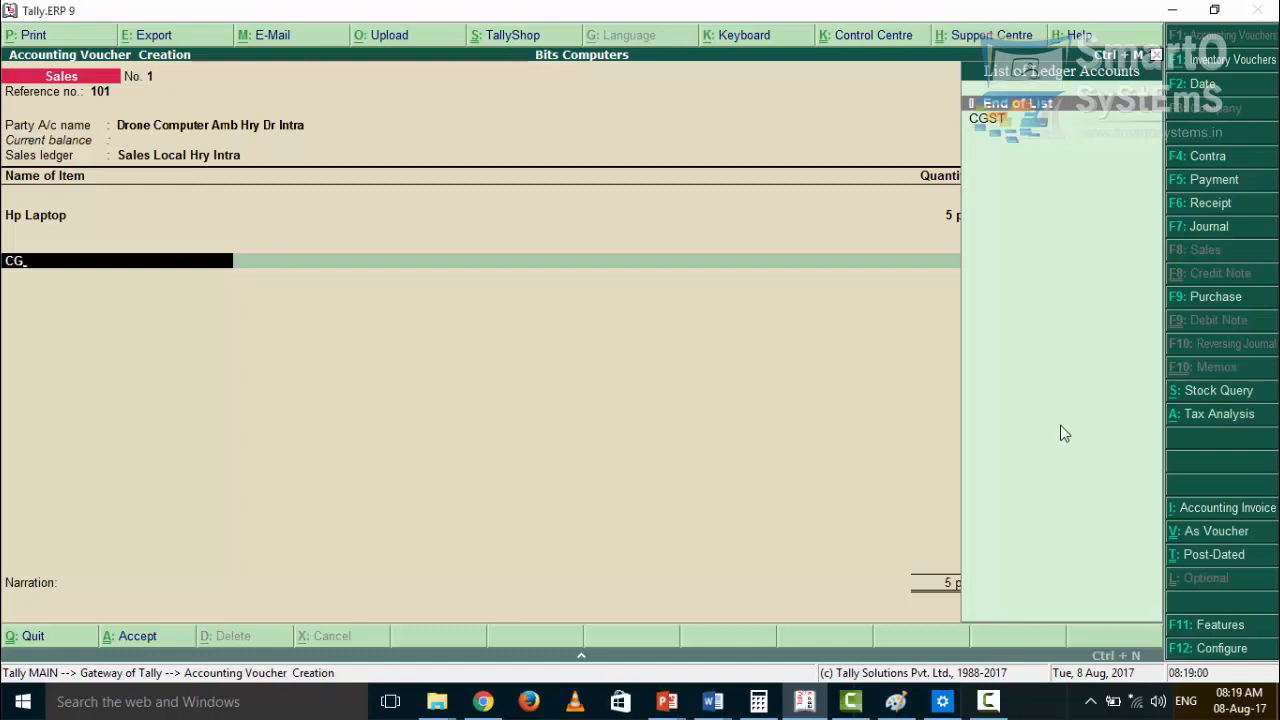
key("Down")
key("Return")
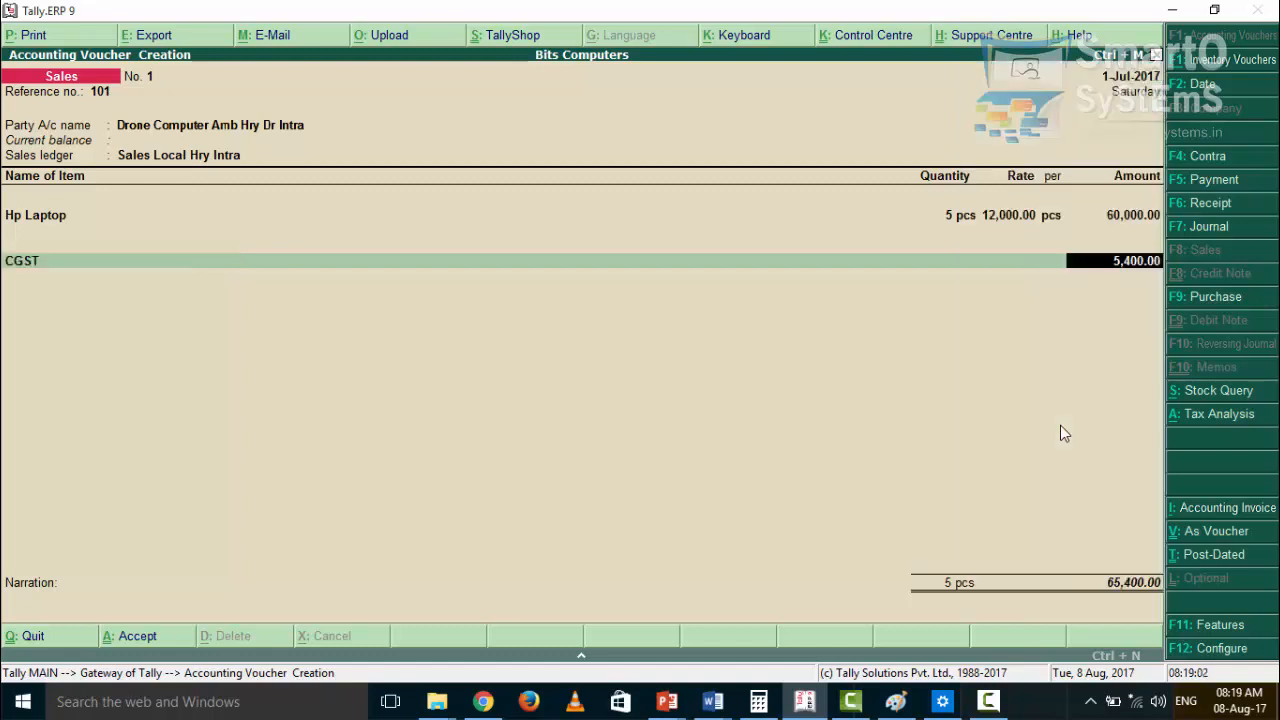
key("Return")
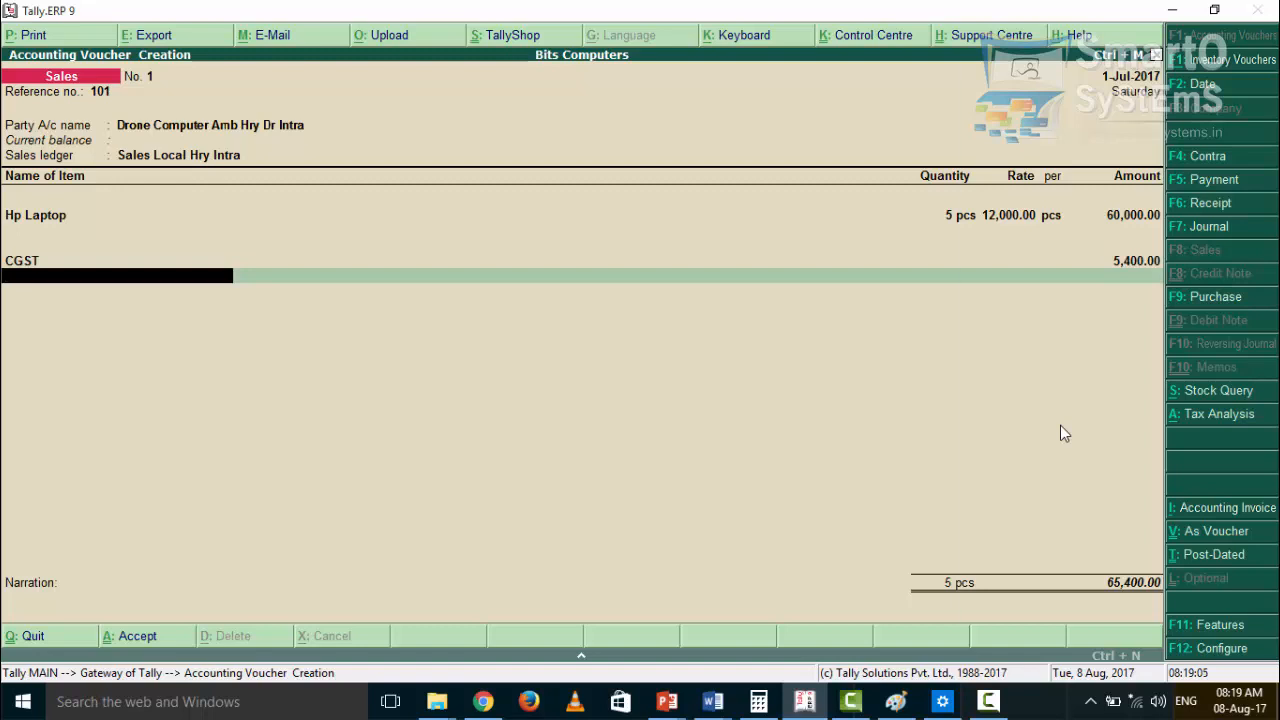
Step: Add the SGST ledger below CGST with its automatically calculated amount
type("S")
key("Down")
key("Down")
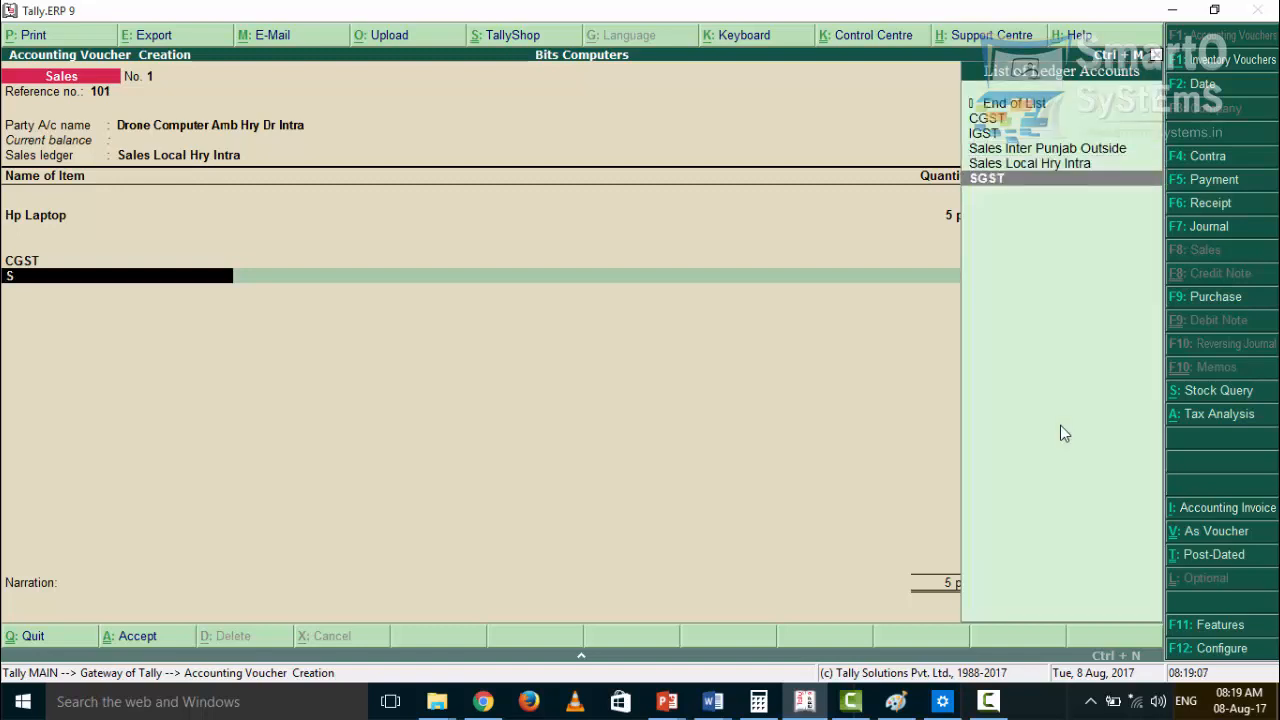
key("Return")
key("Return")
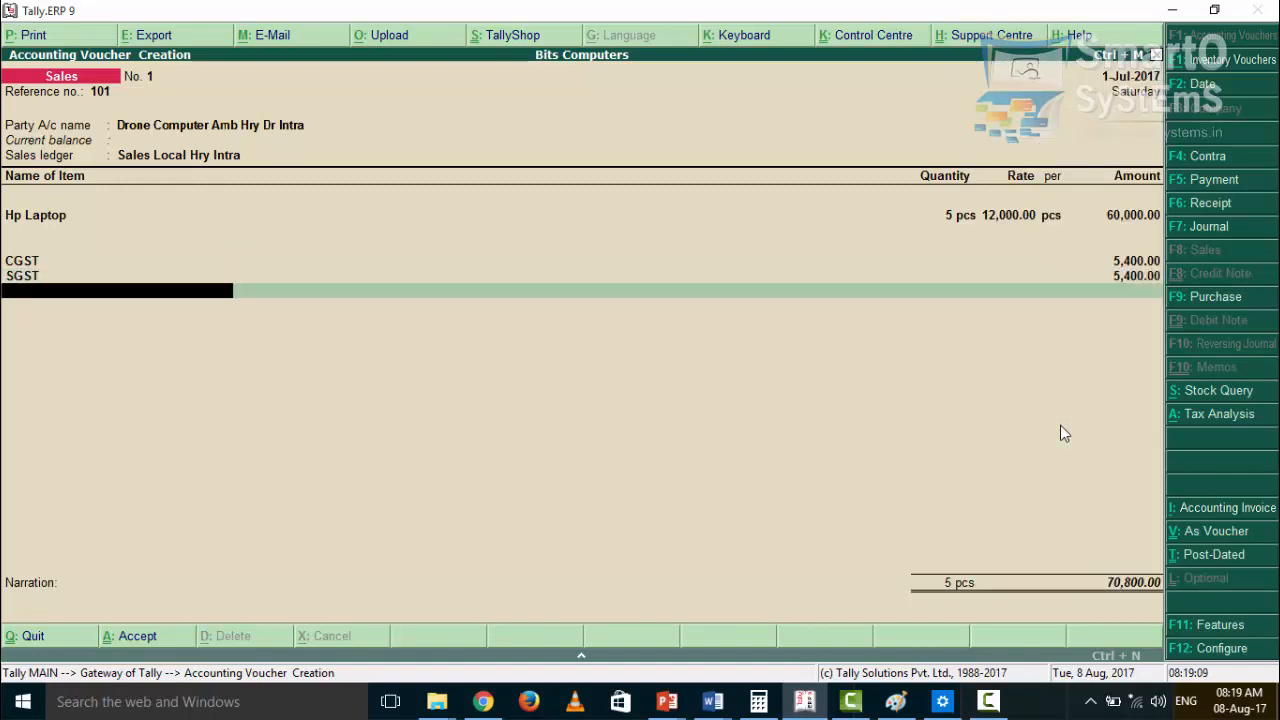
Step: End the ledger list, leave the narration blank and accept the sales voucher
key("Return")
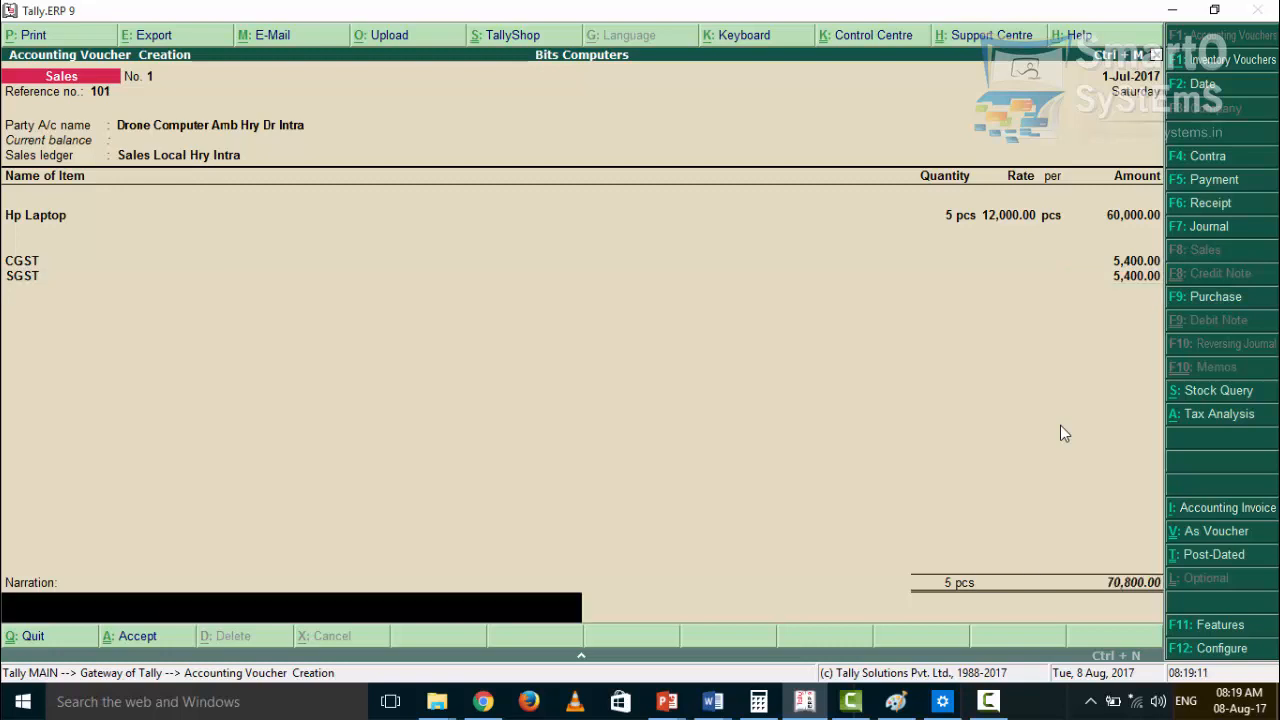
key("Return")
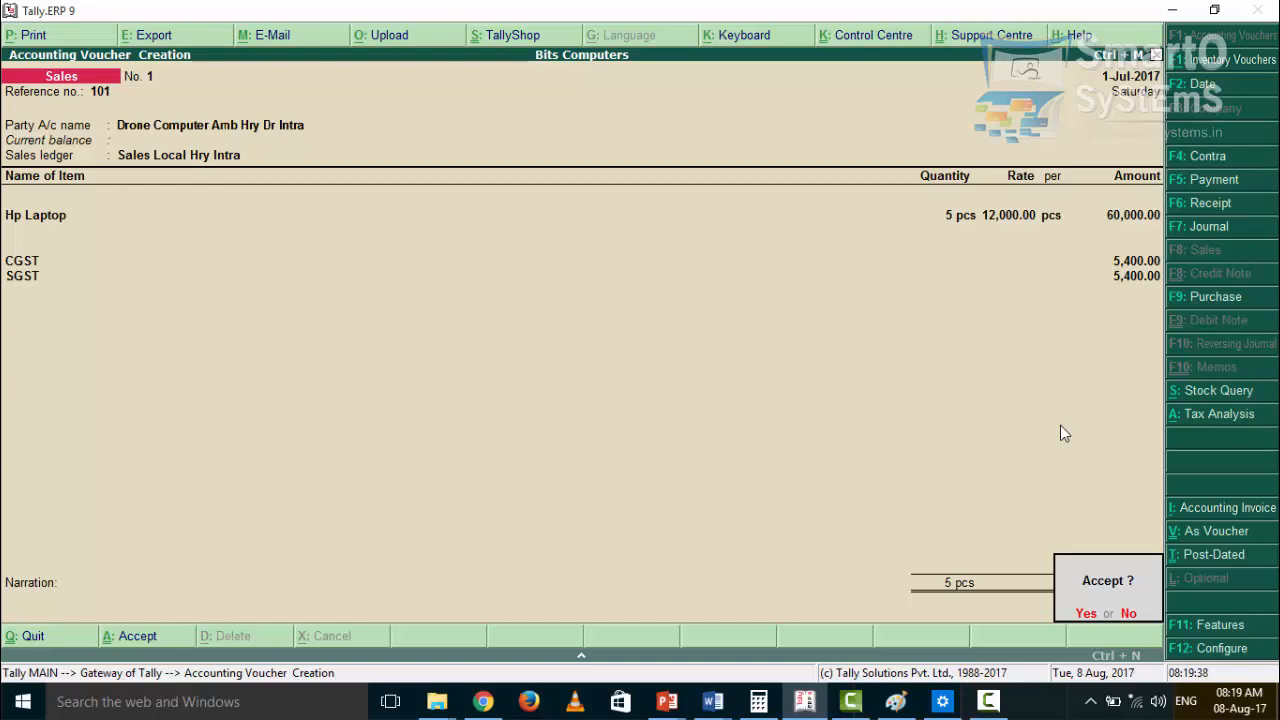
key("y")
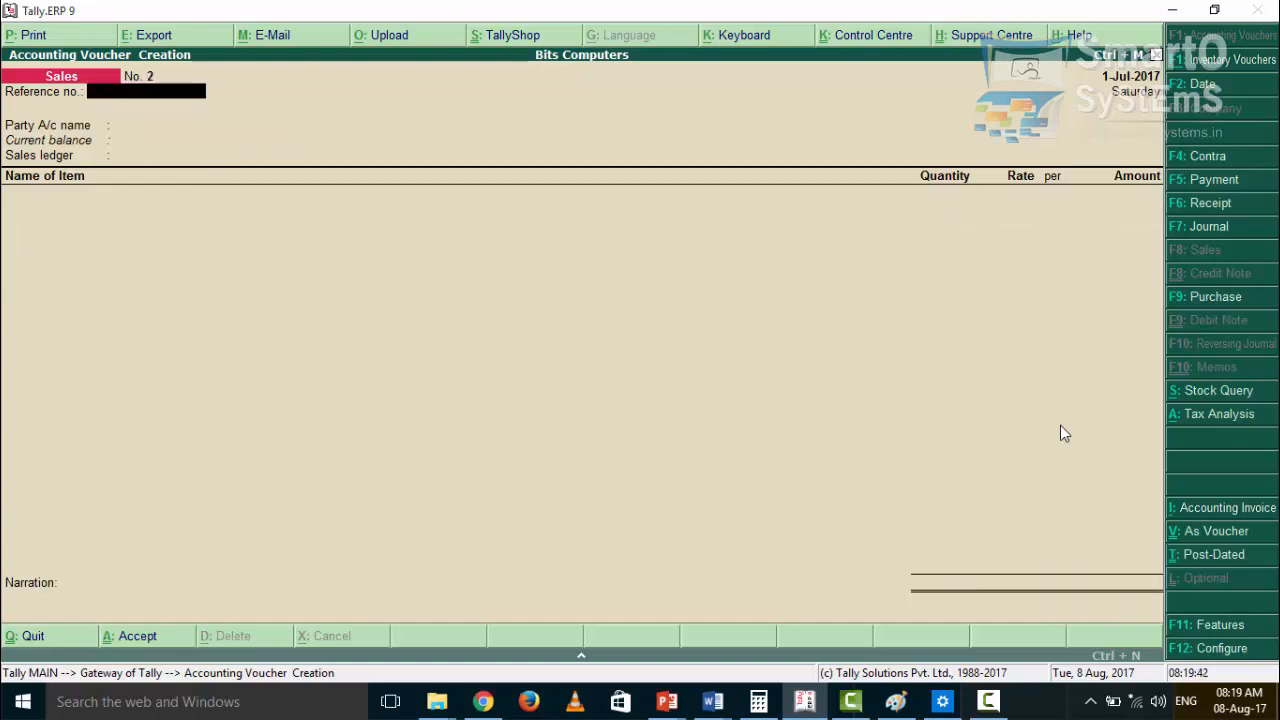
Step: Give the second sales voucher reference number 102 and set its date to 2-Jul-2017
type("1")
type("03")
key("BackSpace")
type("2")
key("Return")
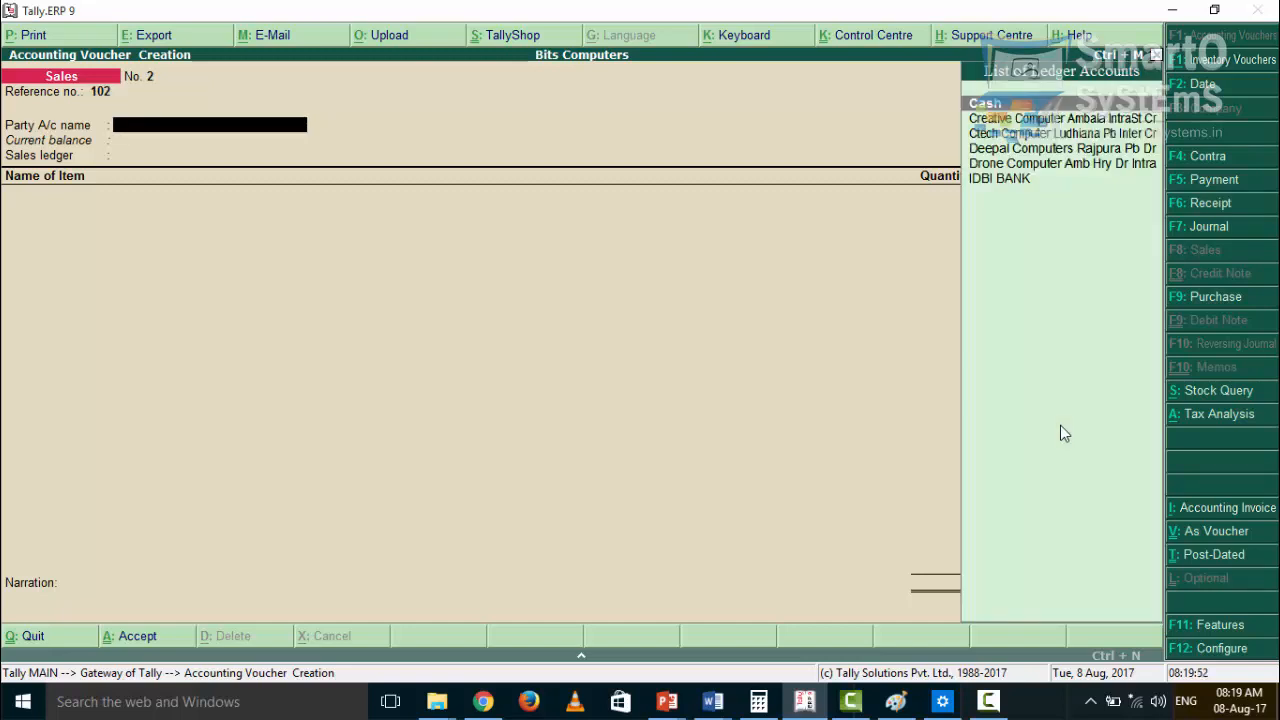
key("F2")
key("Return")
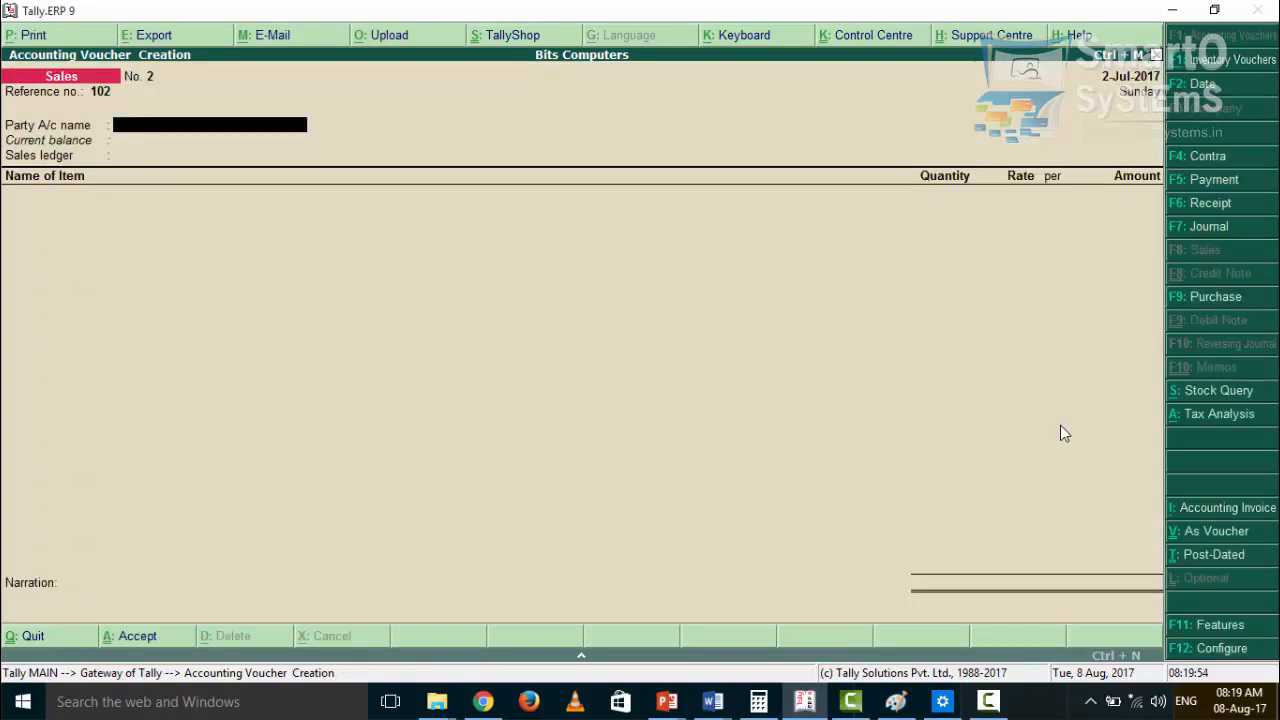
Step: Choose Deepal Computers Rajpura Pb Dr as the party account of the second sales voucher
type("C")
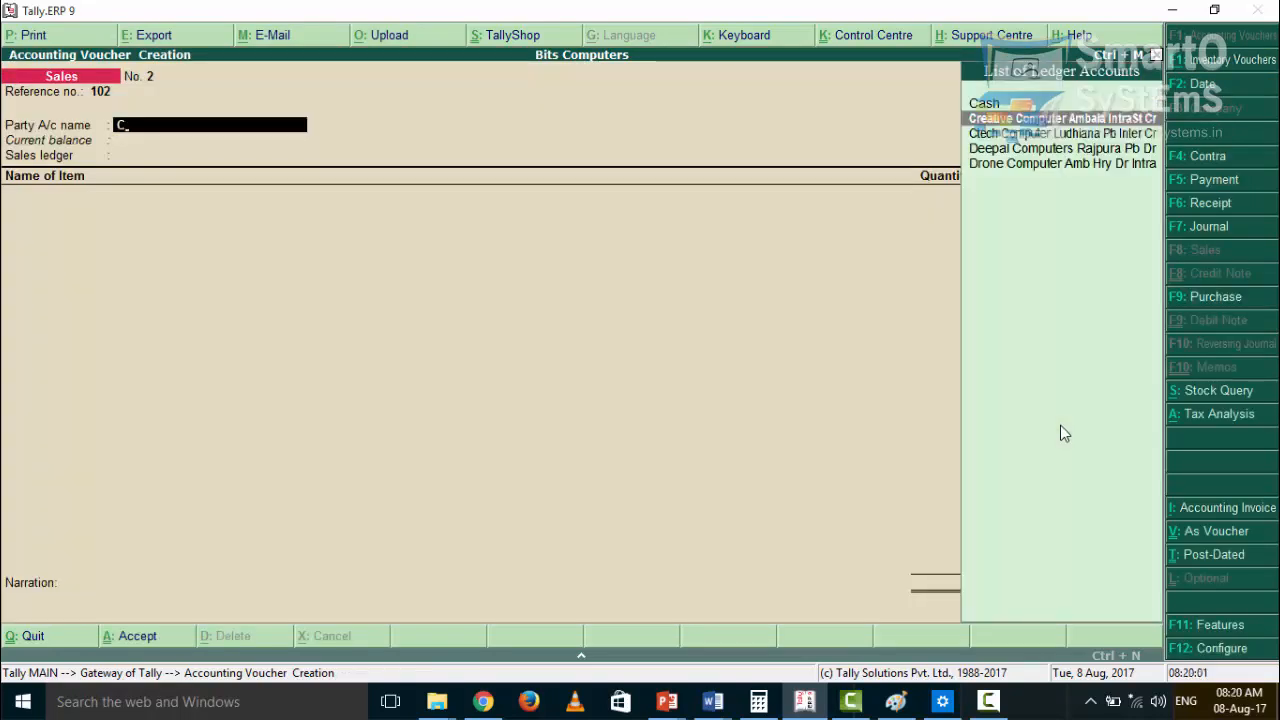
key("Down")
key("Down")
key("Down")
key("Up")
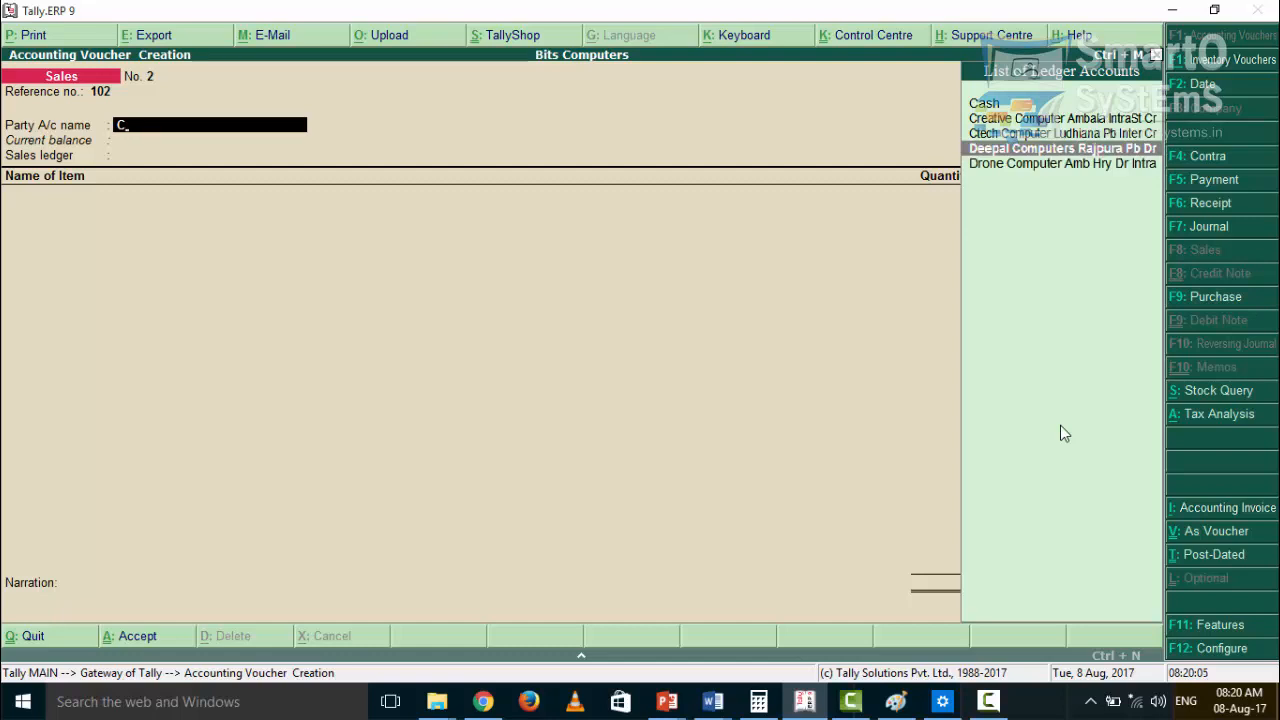
key("Return")
Step: Accept the party details with despatch and order fields blank and state Punjab, and set the sales ledger to Sales Inter Punjab Outside
key("Return")
key("Return")
key("Return")
key("Return")
key("Return")
key("Return")
key("Return")
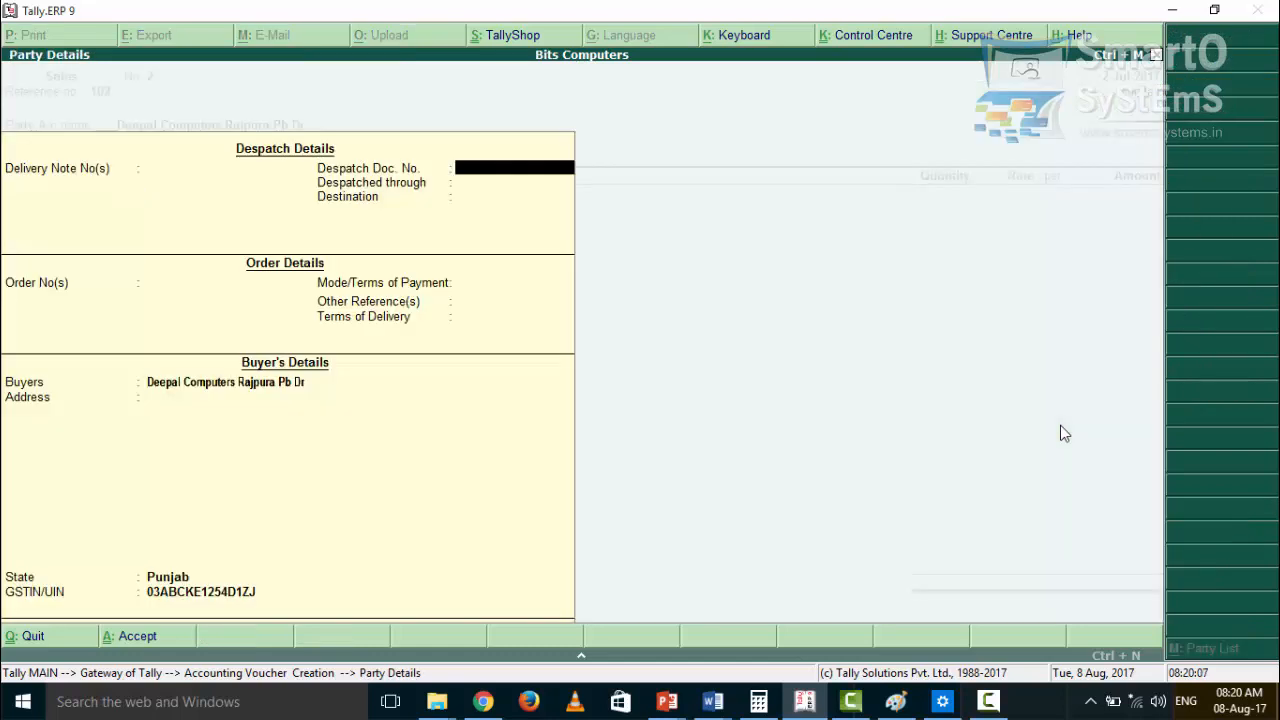
key("Return")
key("Return")
key("Return")
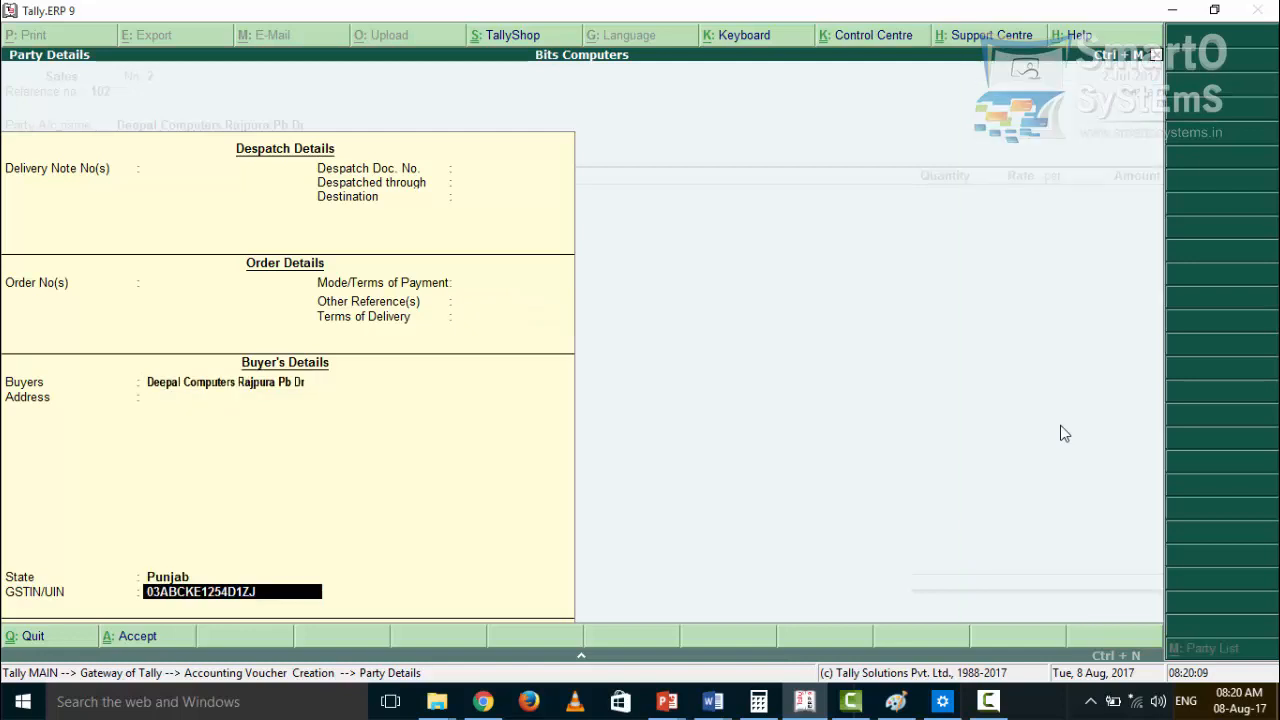
key("Return")
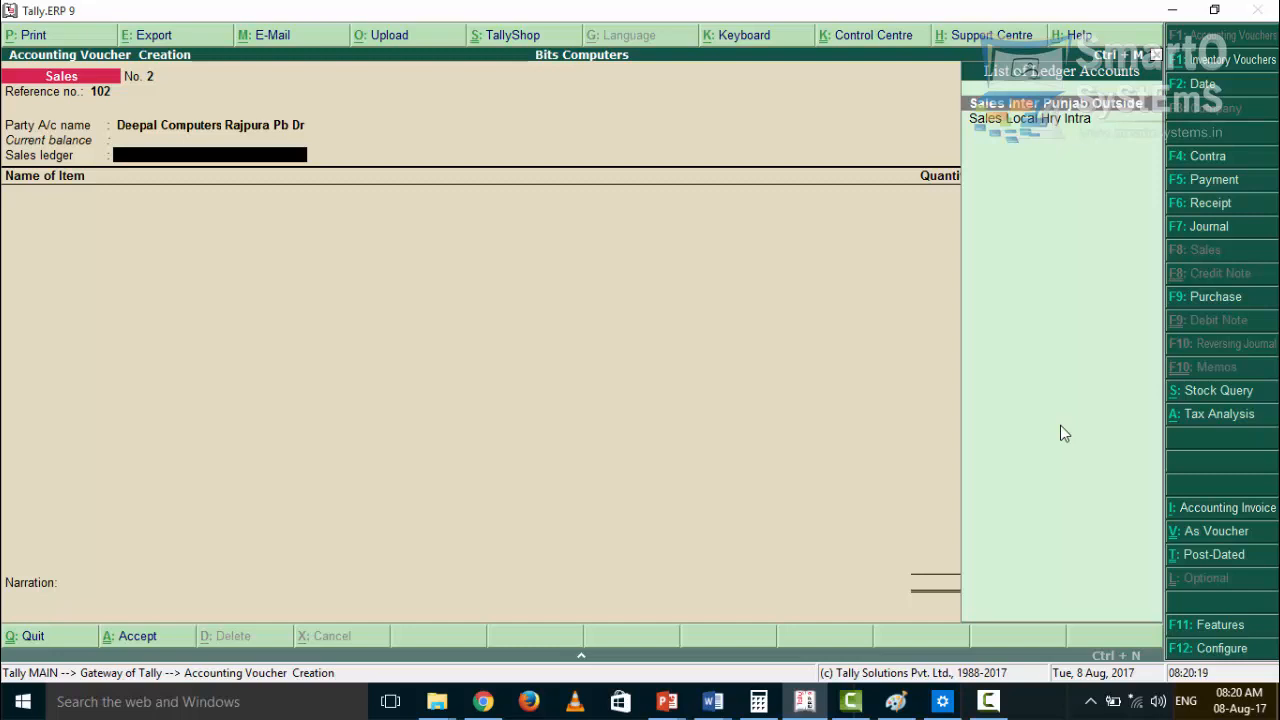
key("Return")
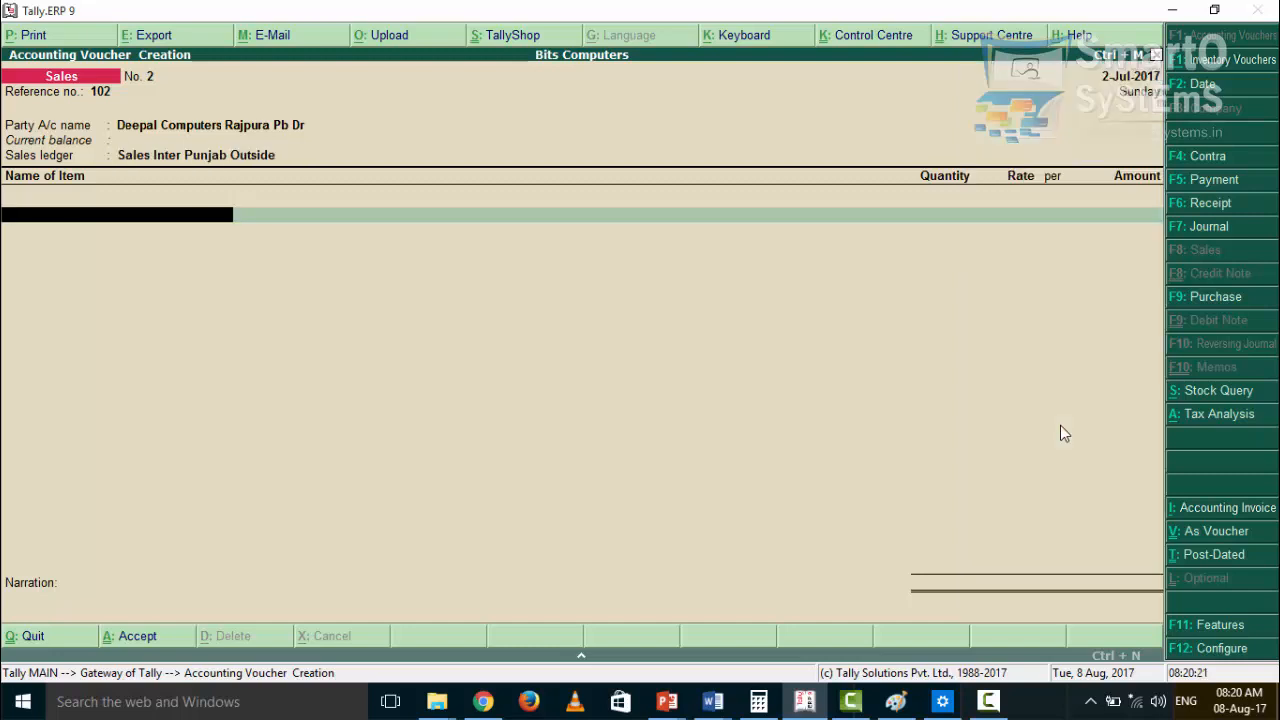
Step: Enter Hp Laptop as the item sold, with a quantity of 5 pcs at a rate of 13000 per pcs
type("H")
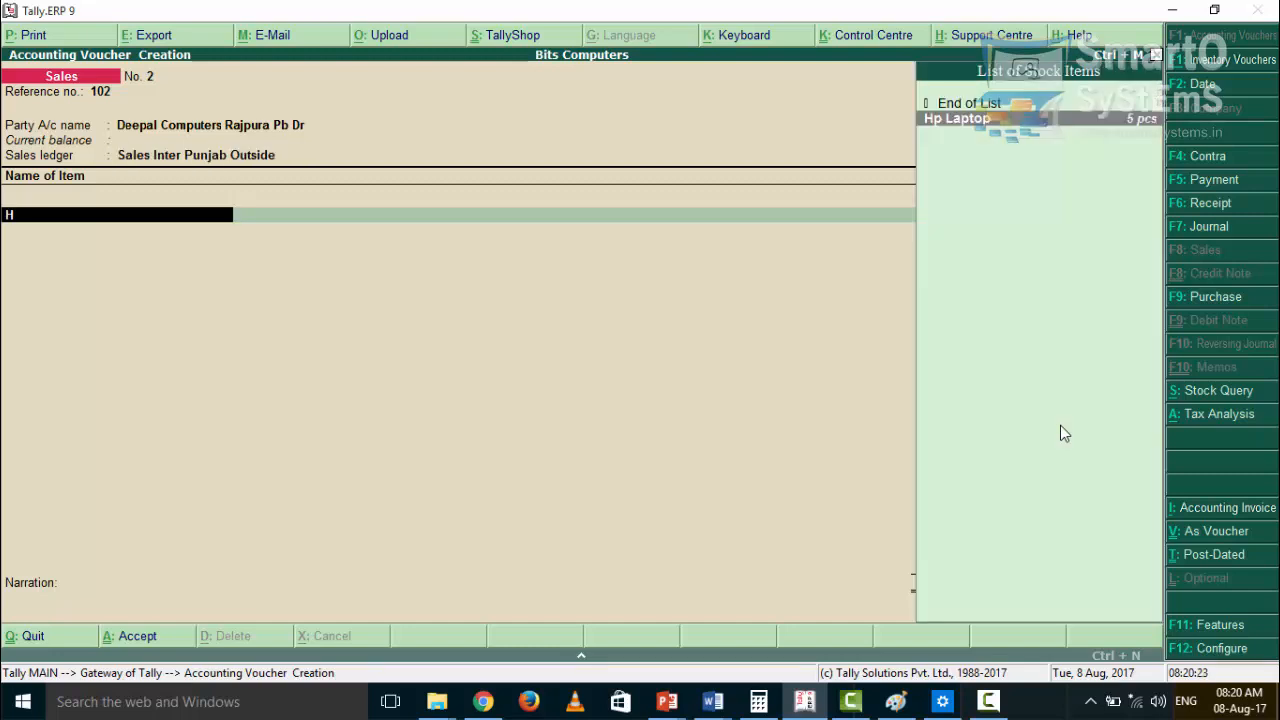
key("Return")
type("5 1")
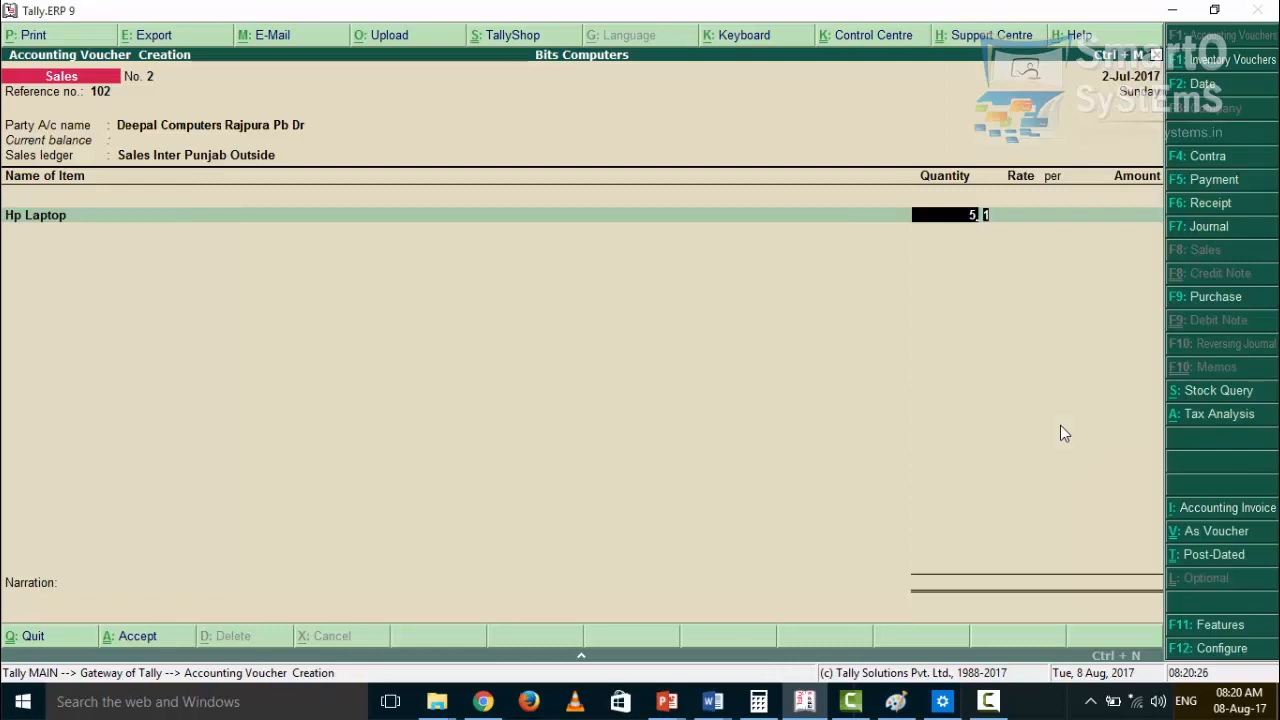
key("Return")
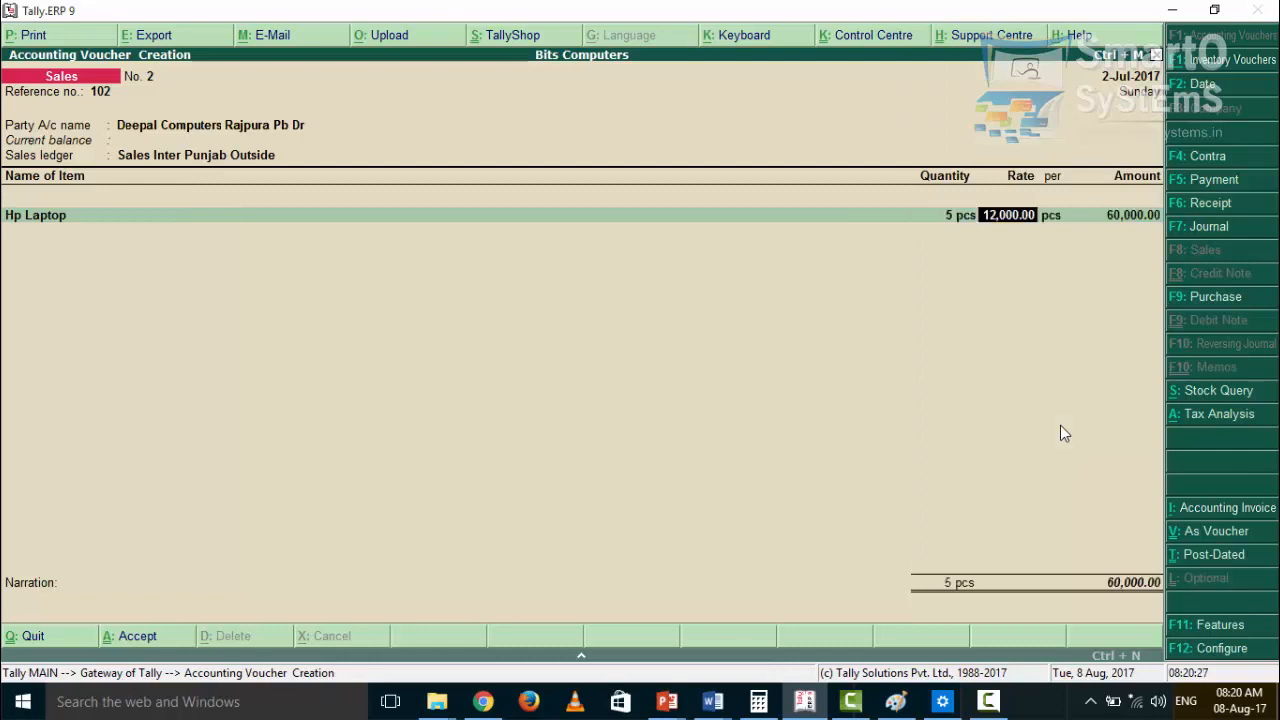
type("13000")
key("Return")
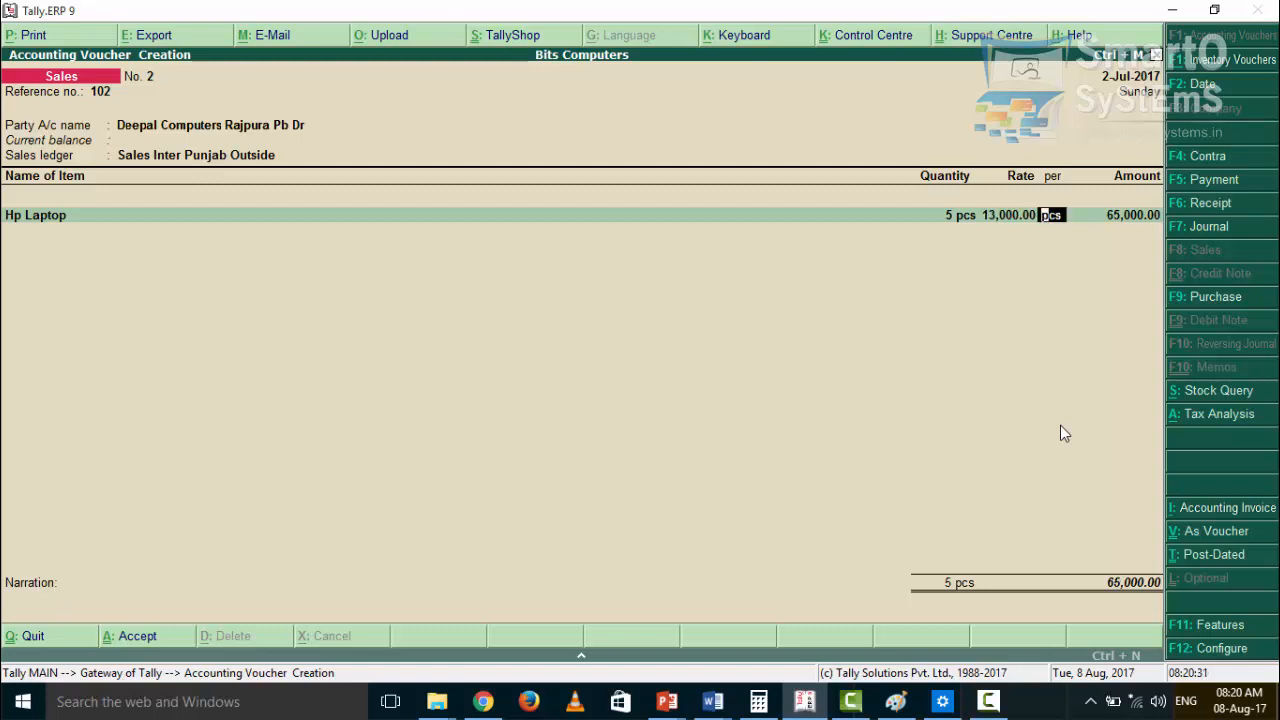
key("Return")
key("Return")
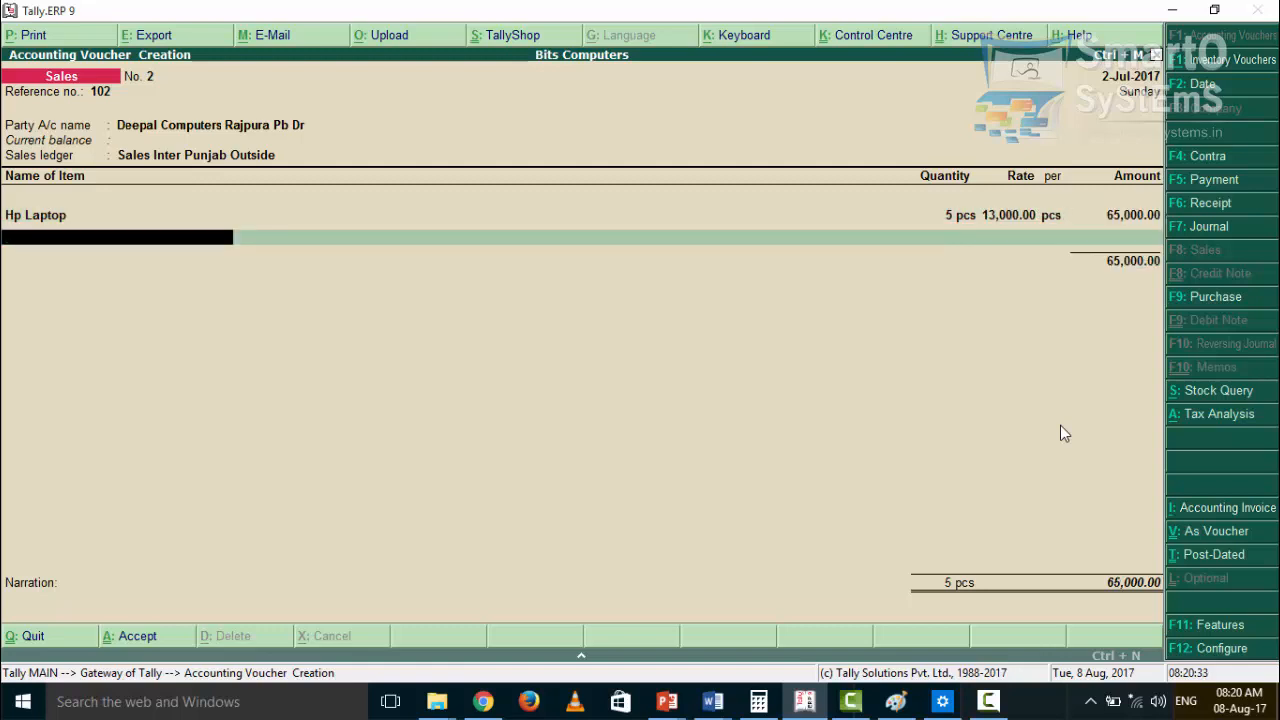
Step: Check the voucher's GST tax analysis, then end the item list and add the IGST ledger with its calculated amount
key("alt+a")
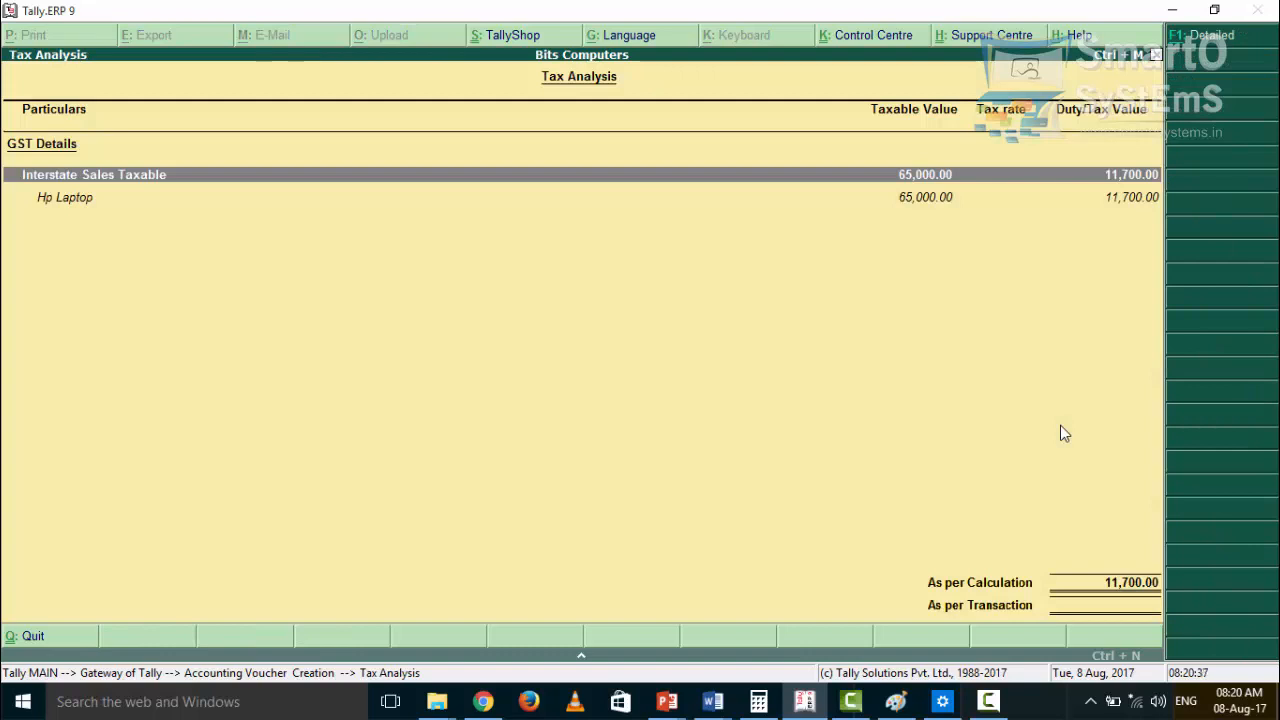
key("Escape")
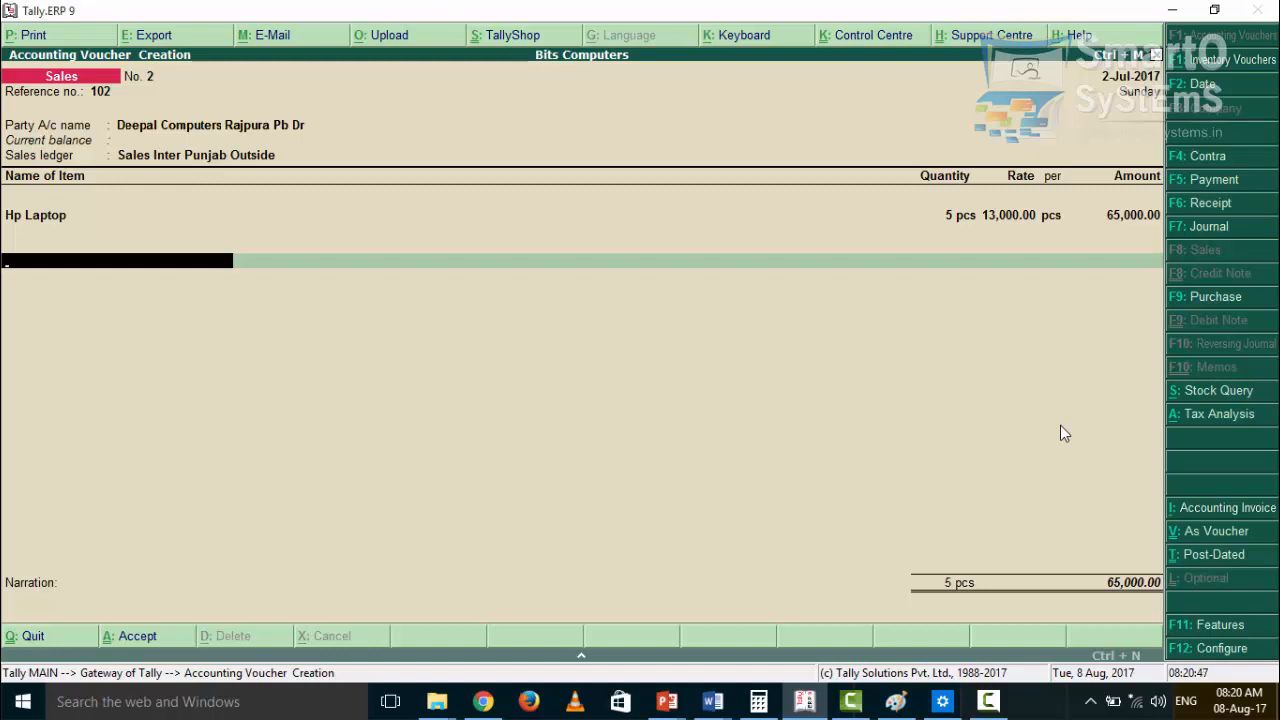
key("Return")
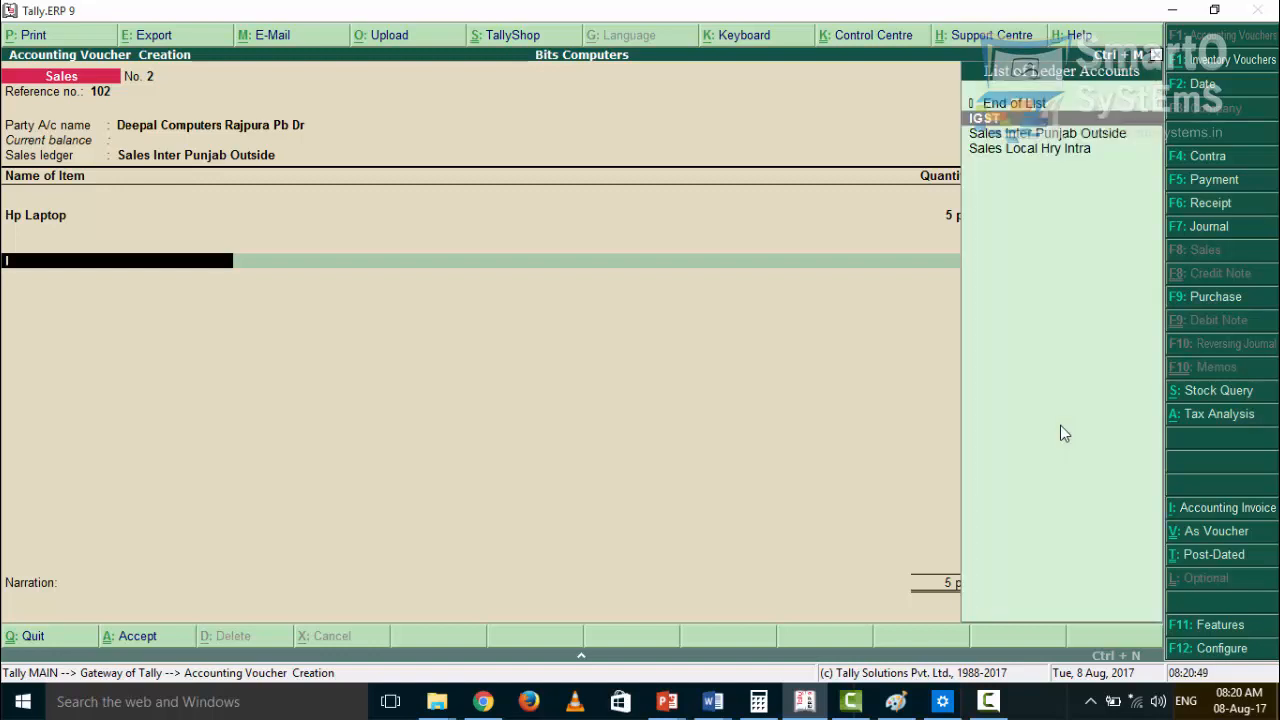
key("Return")
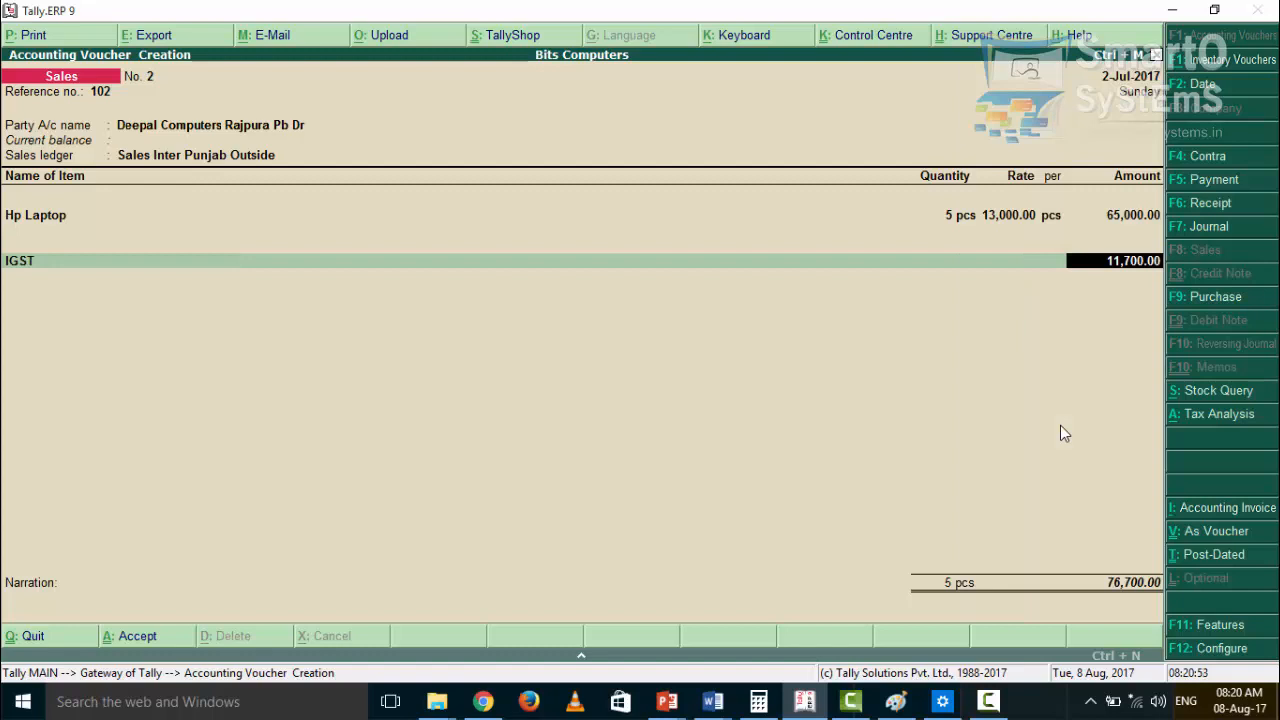
key("Return")
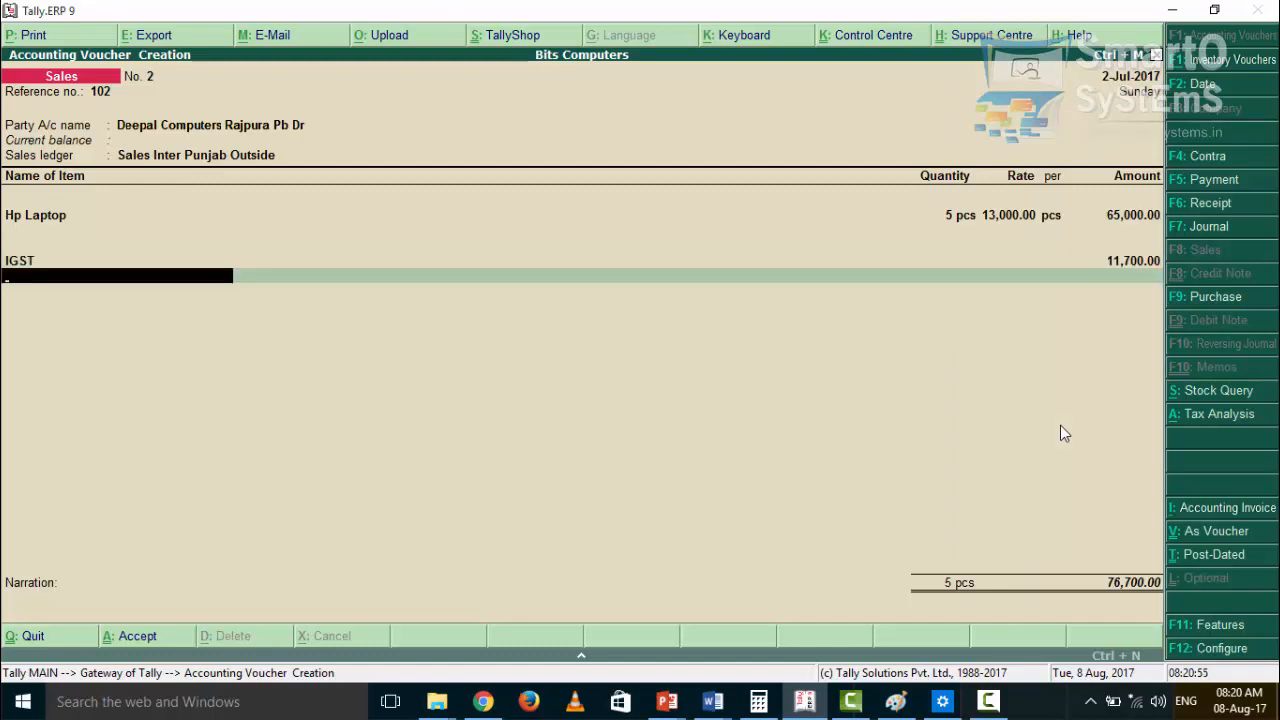
Step: End the ledger list after IGST, leave the narration blank and accept the interstate sales voucher
key("Return")
key("Return")
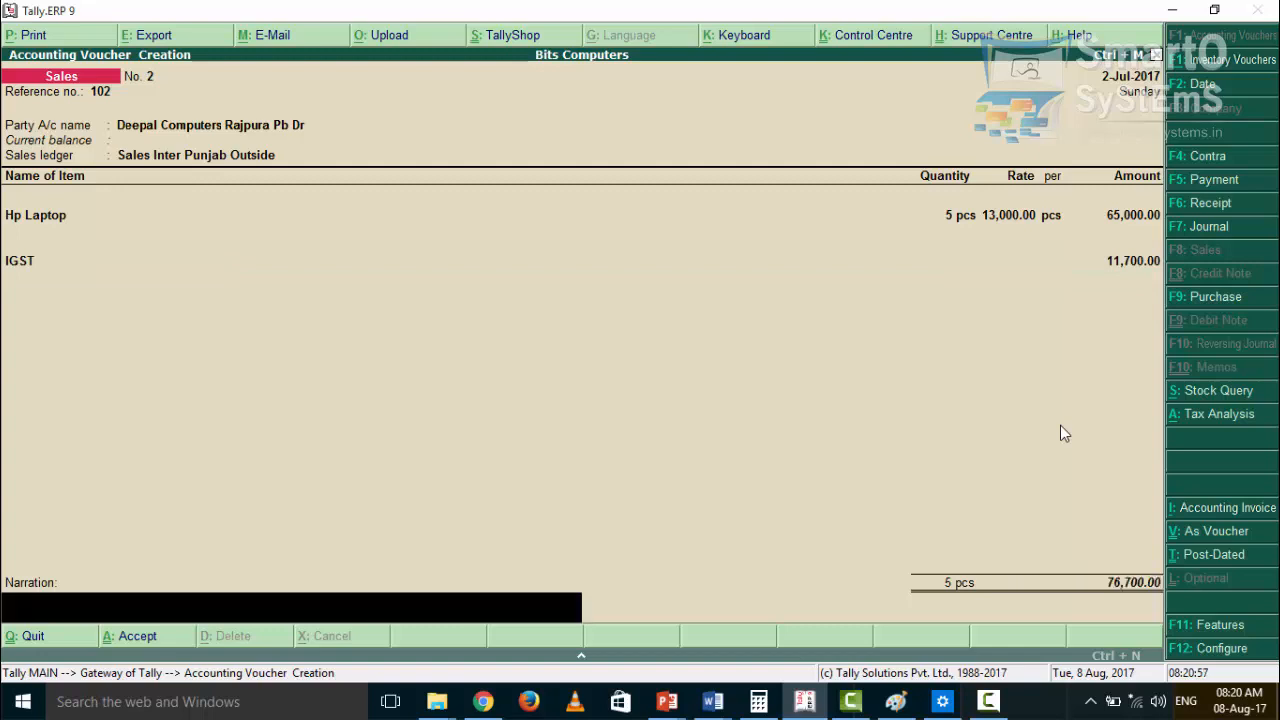
key("Return")
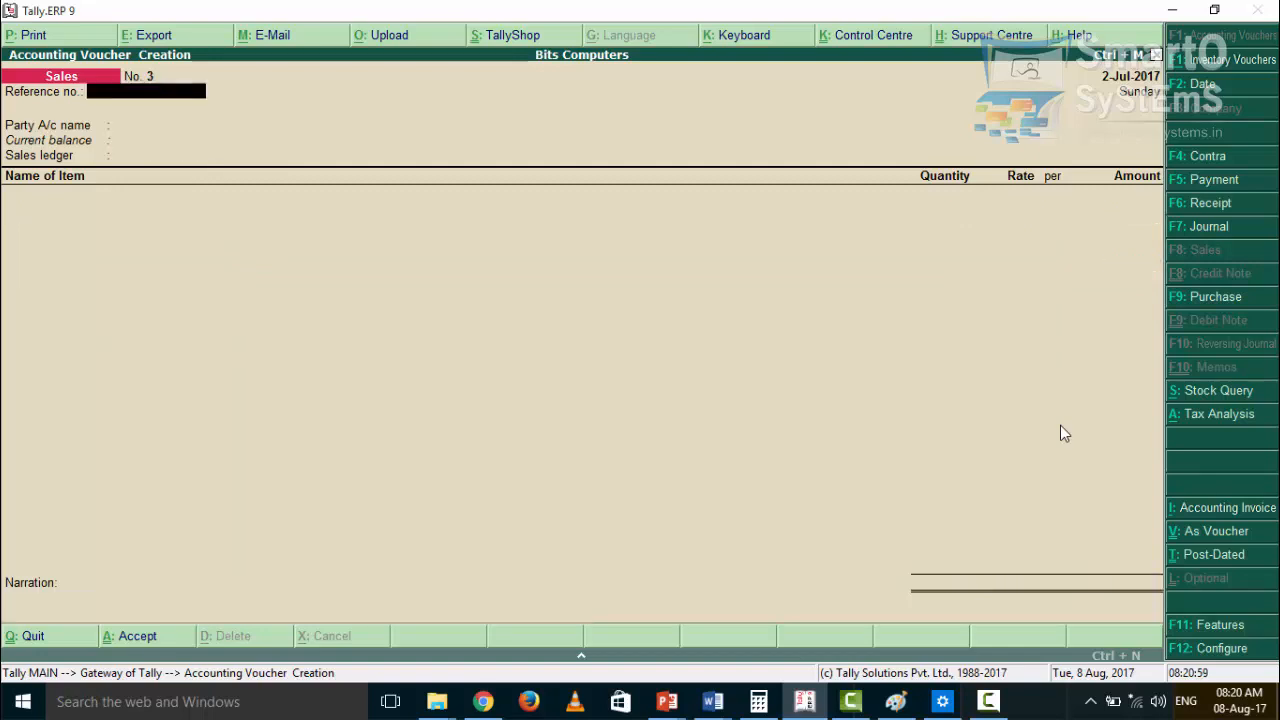